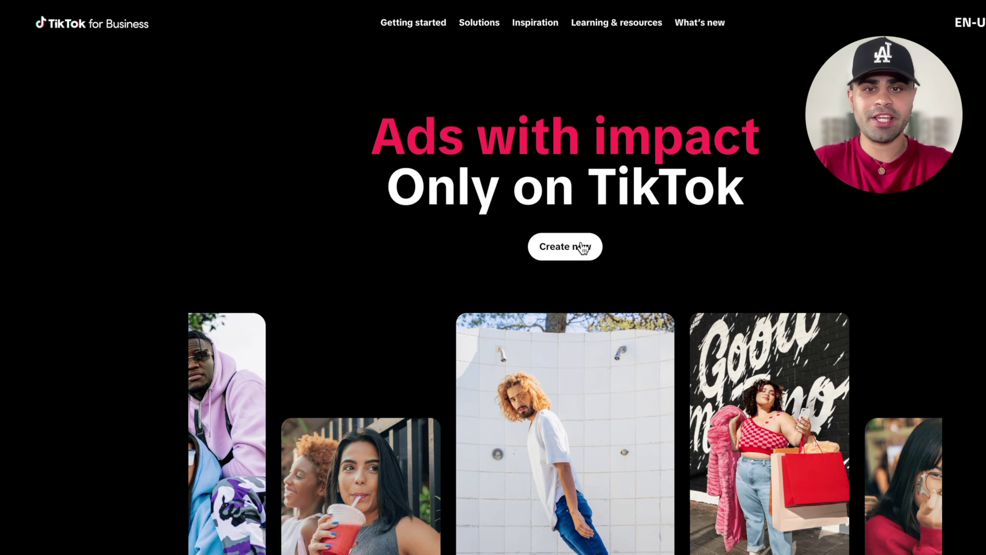
- Start signing up to advertise on TikTok from the TikTok for Business landing page
left_click(581, 246)
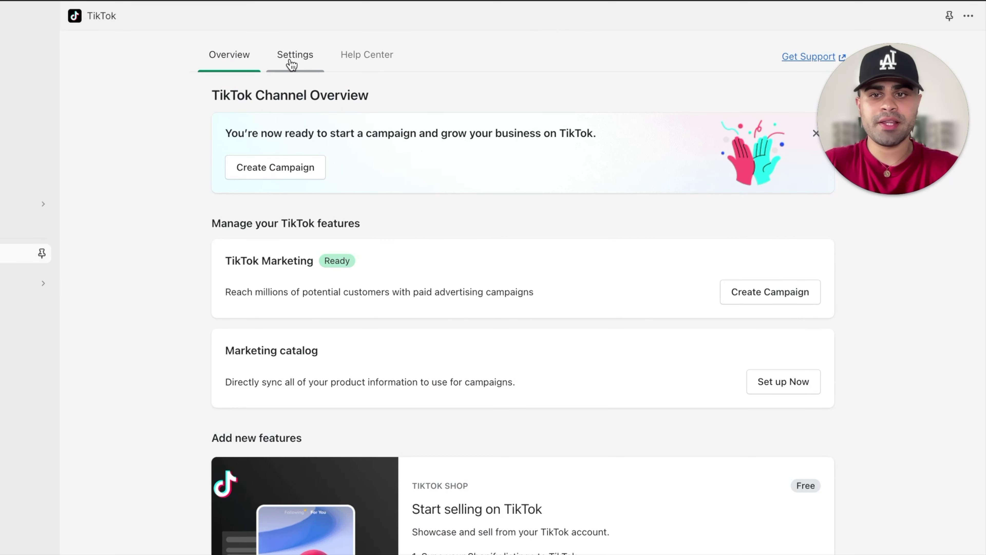
- Open the TikTok app's settings in Shopify and review the Marketing section
left_click(294, 62)
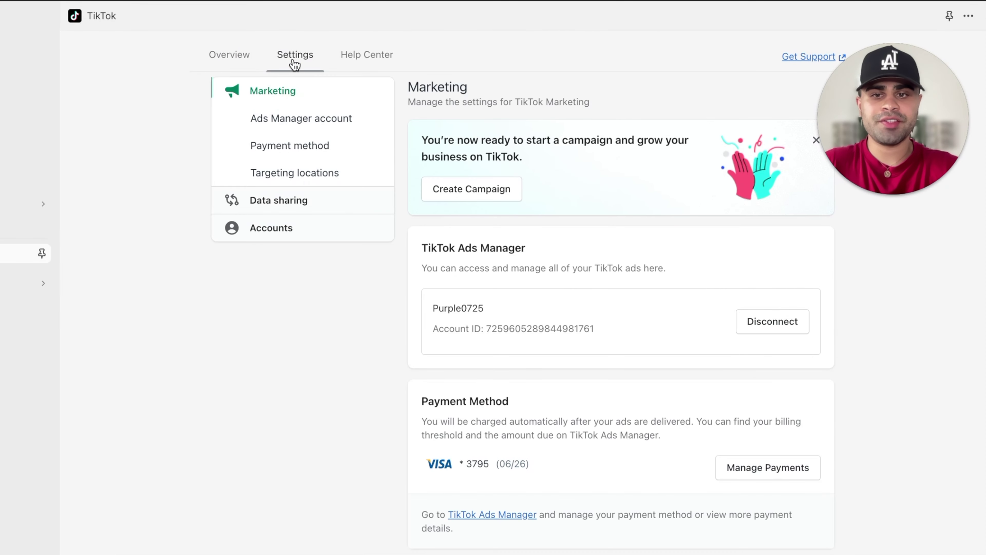
scroll(573, 261, "down", 1)
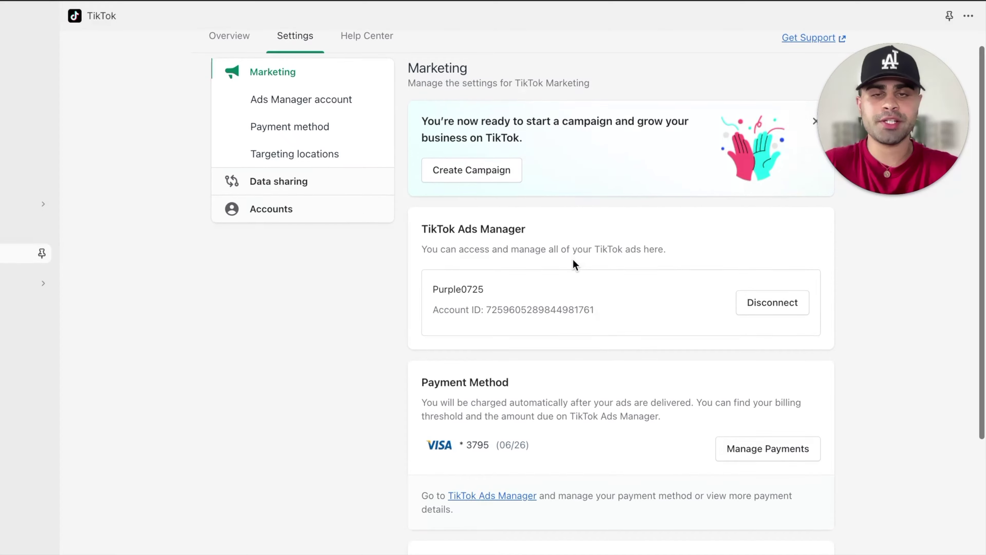
scroll(573, 262, "down", 2)
scroll(574, 262, "down", 2)
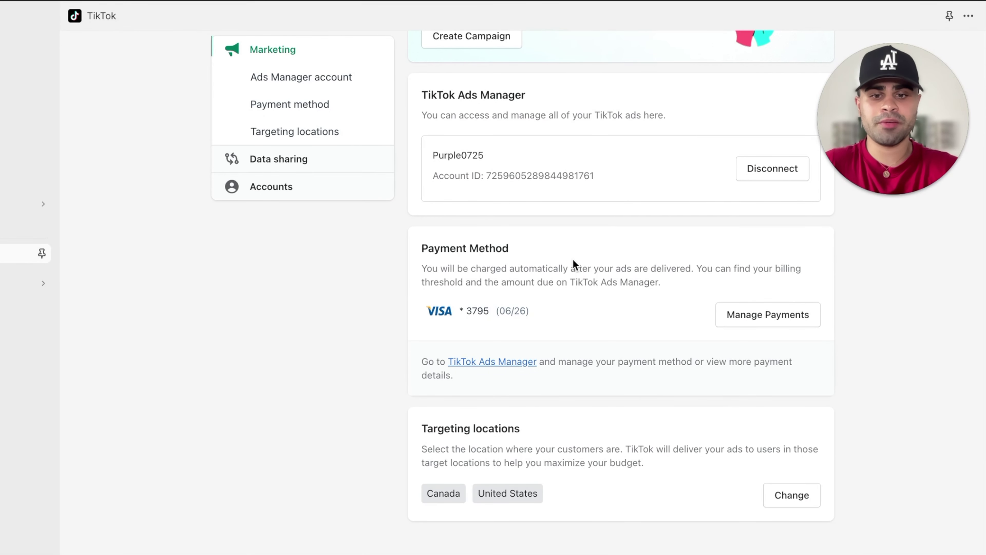
scroll(572, 259, "down", 1)
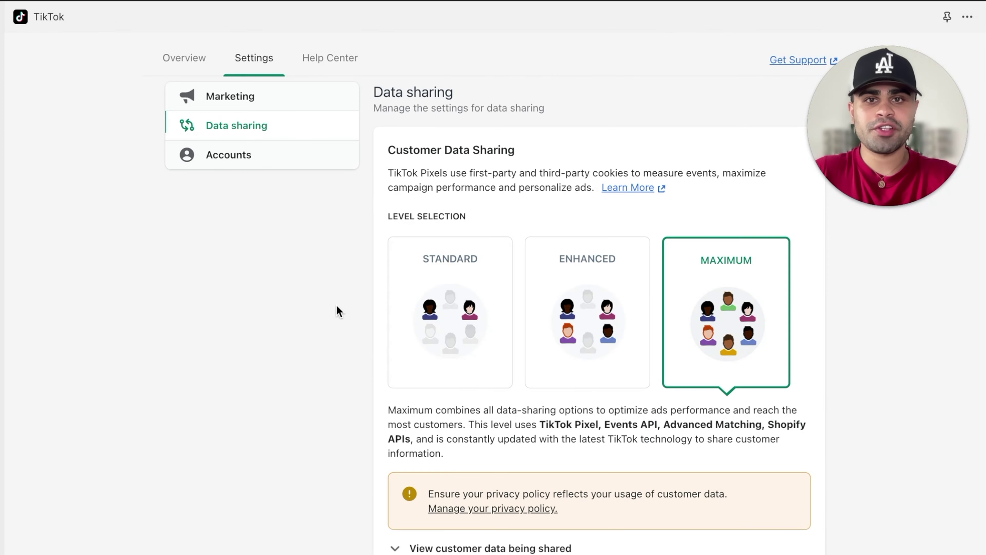
- Check that Data sharing is set to Maximum with the TikTok pixel connected
left_click(304, 126)
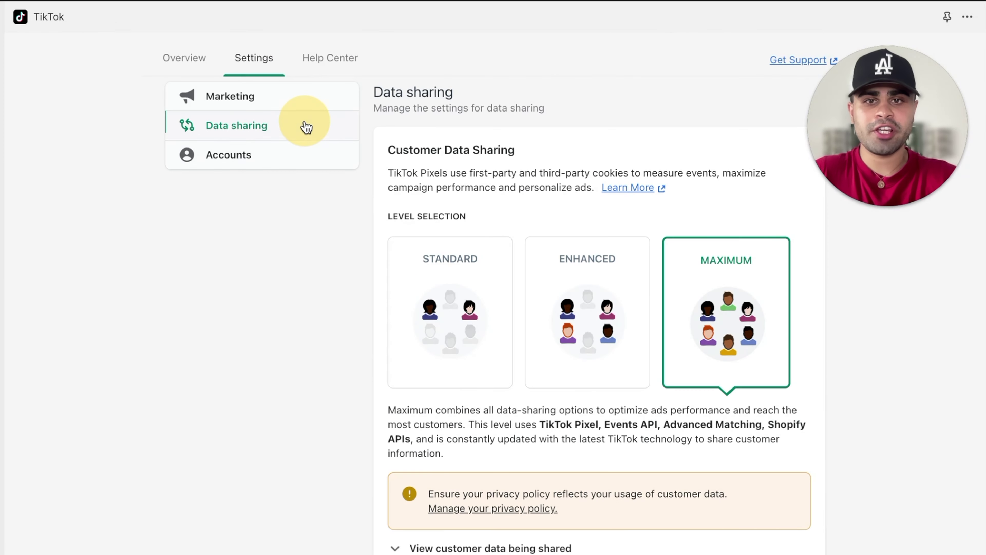
scroll(657, 266, "down", 1)
scroll(657, 266, "down", 1)
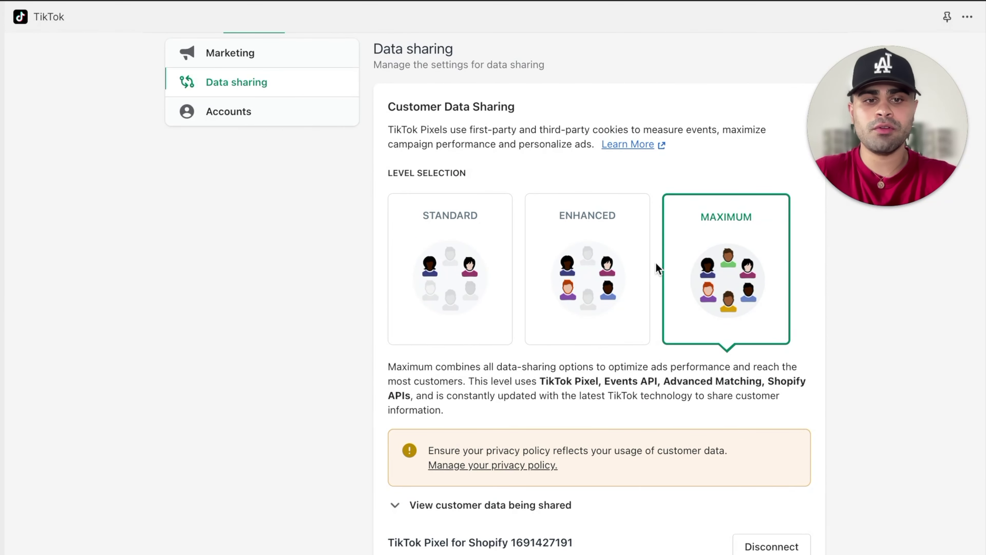
scroll(691, 260, "down", 5)
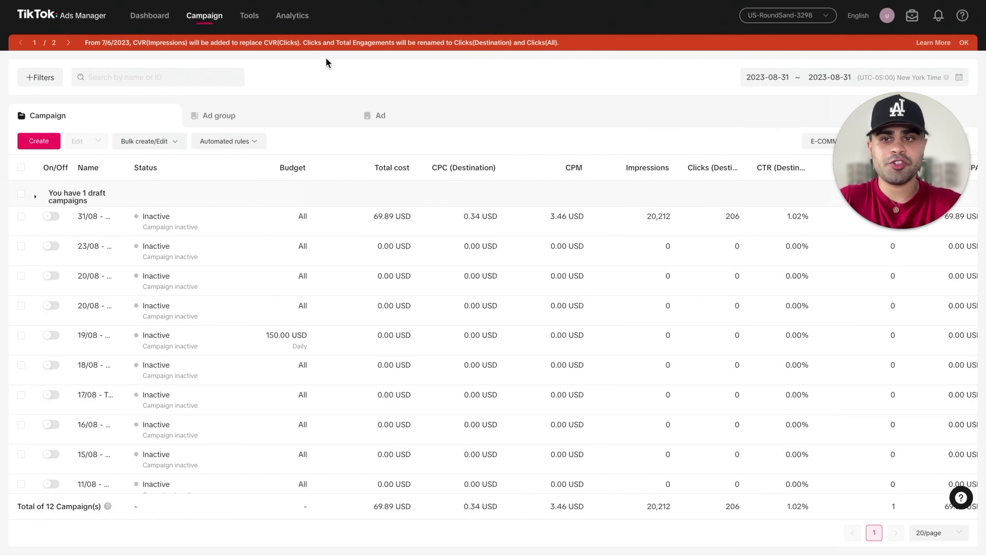
mouse_move(250, 22)
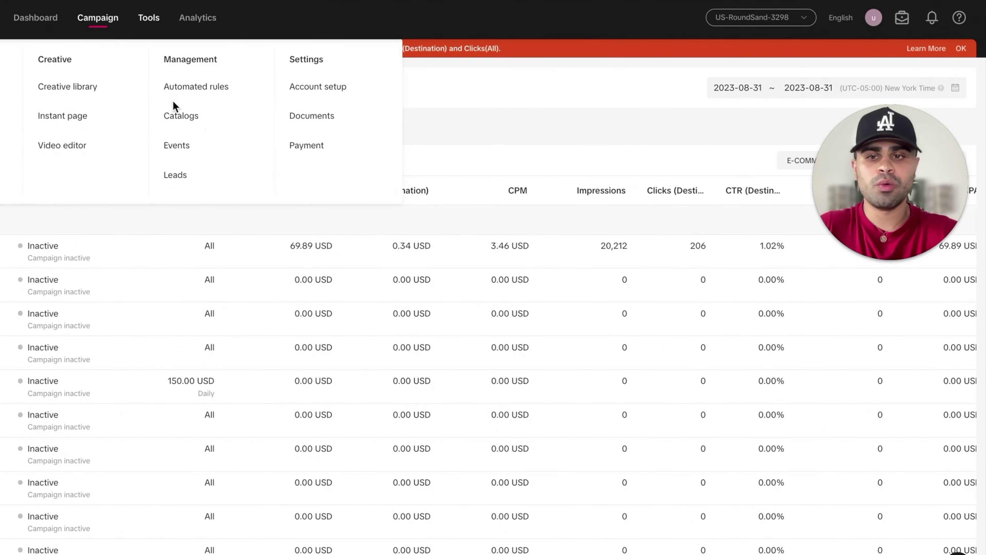
left_click(184, 148)
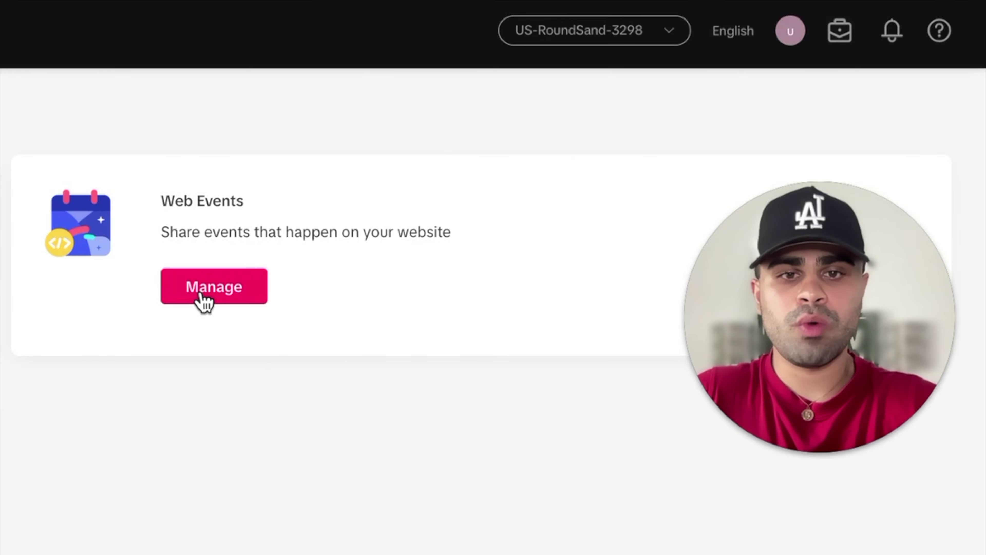
left_click(589, 146)
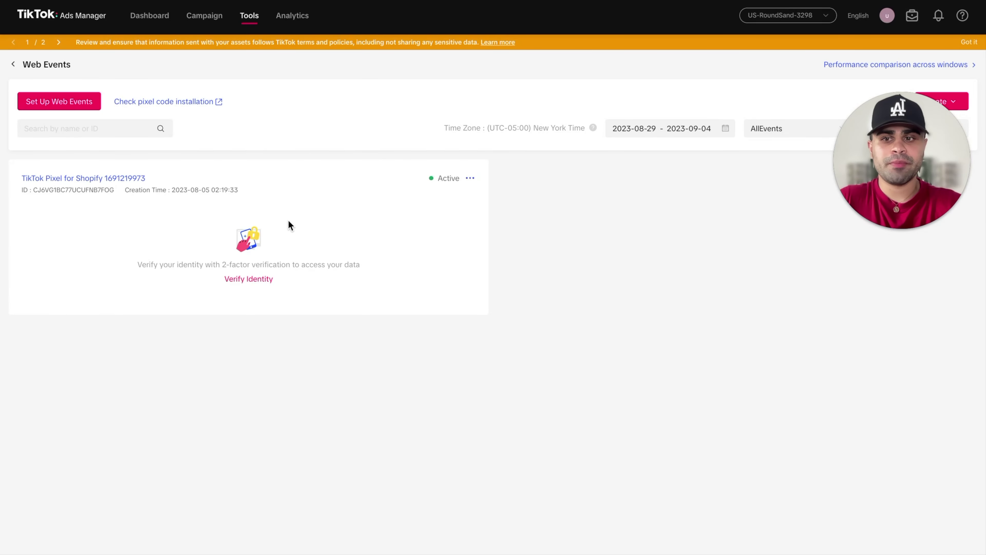
left_click(139, 181)
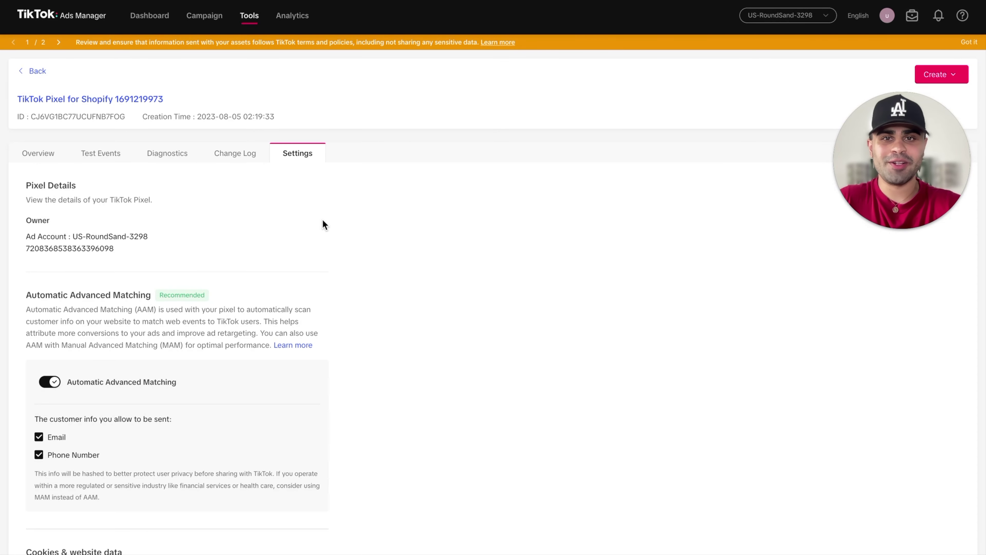
scroll(321, 219, "down", 1)
left_click(296, 101)
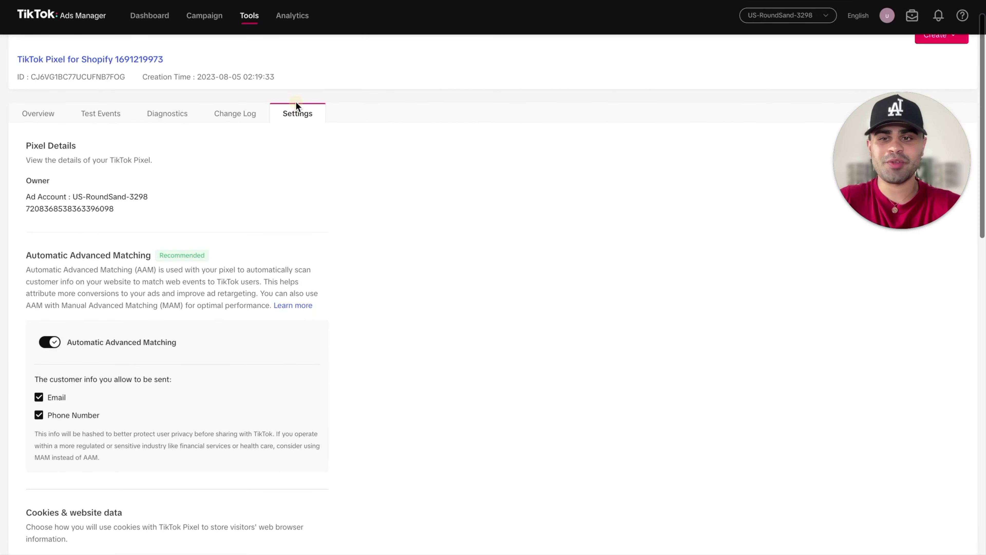
scroll(241, 226, "down", 2)
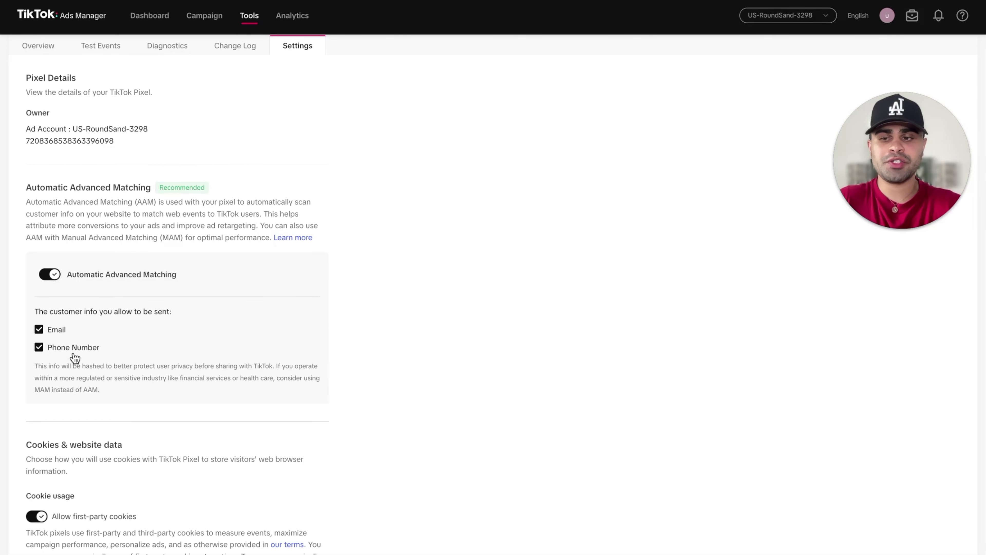
scroll(119, 361, "down", 6)
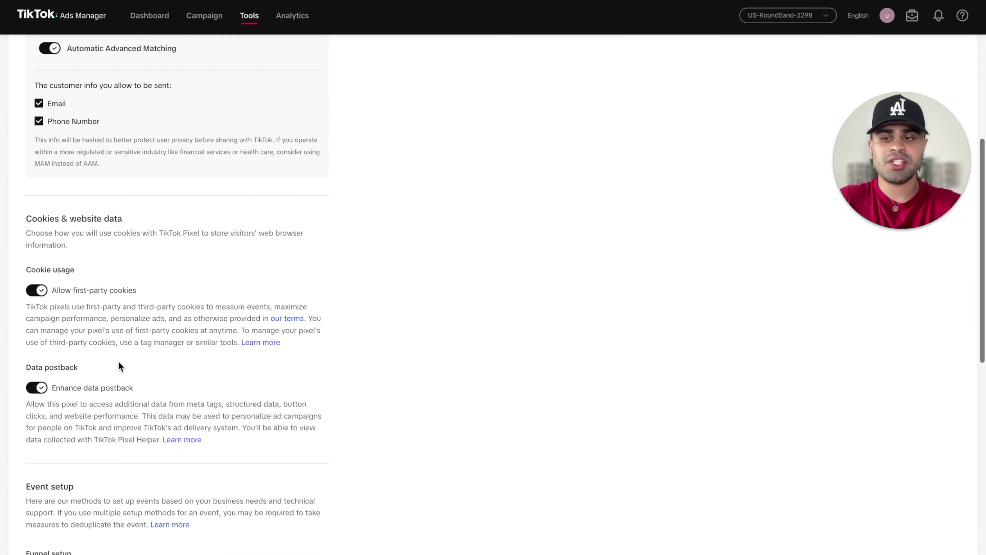
scroll(133, 380, "down", 11)
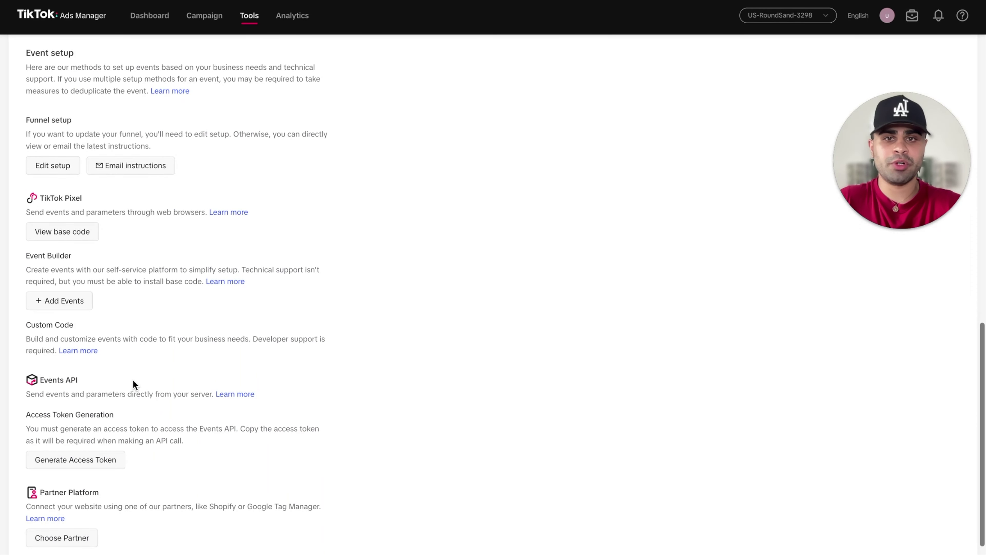
scroll(133, 383, "down", 1)
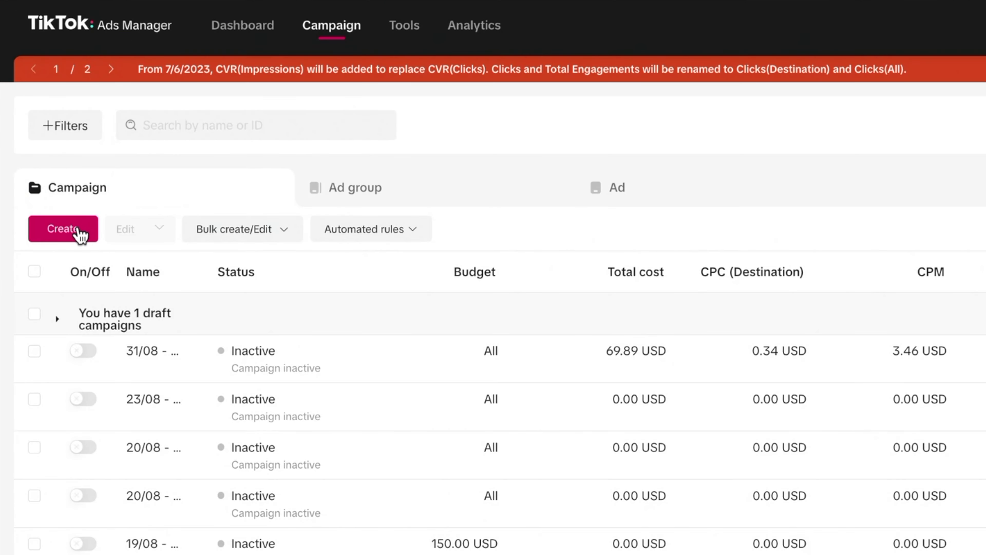
- Create a Website conversions campaign named '09/06 - Product XYZ (ABO) - US + CN' and continue
left_click(51, 141)
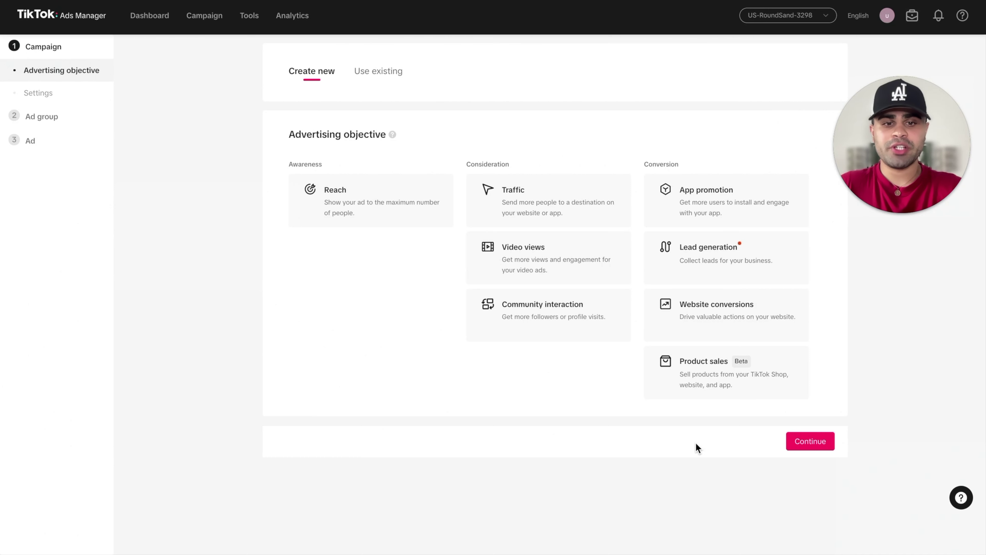
left_click(748, 312)
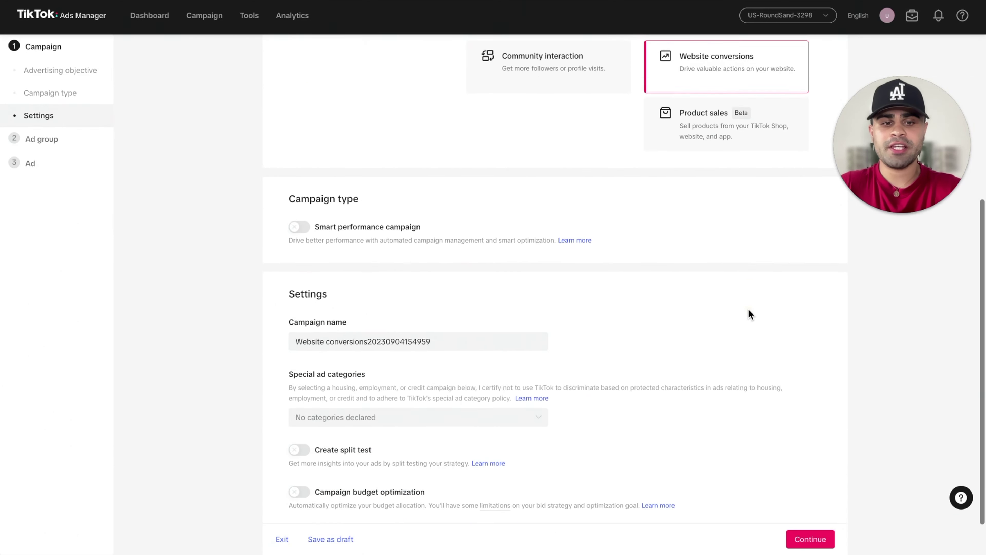
left_click_drag(435, 294, 282, 302)
key("BackSpace")
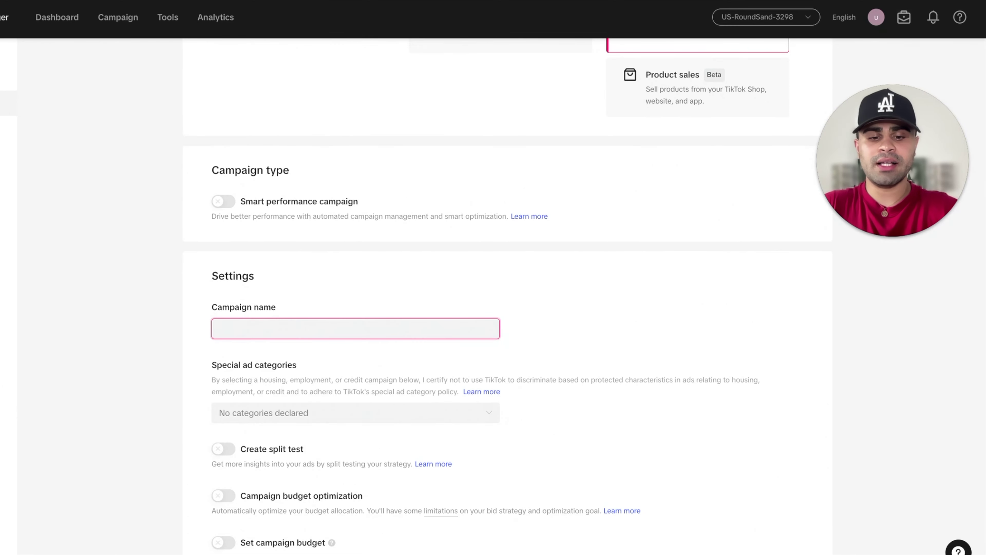
type("09/")
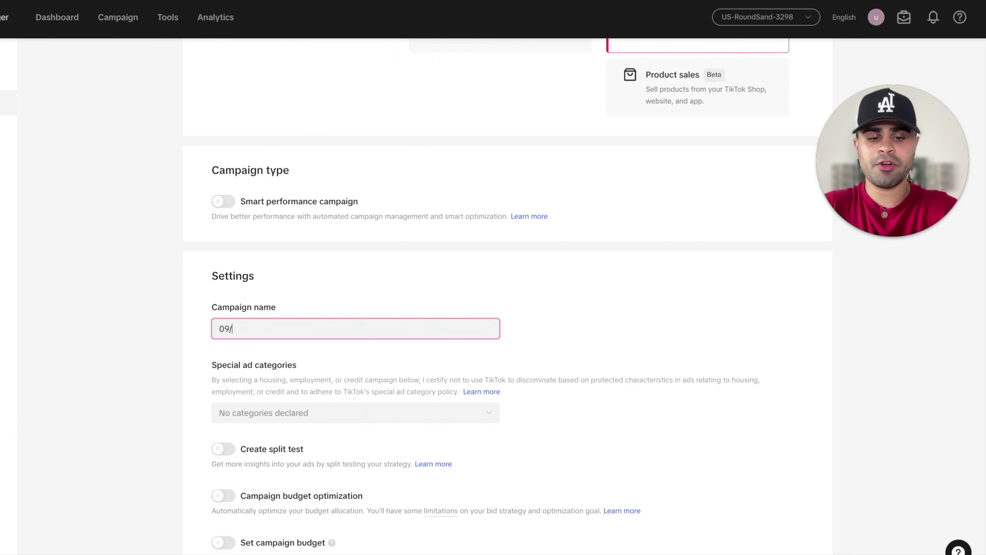
type("06")
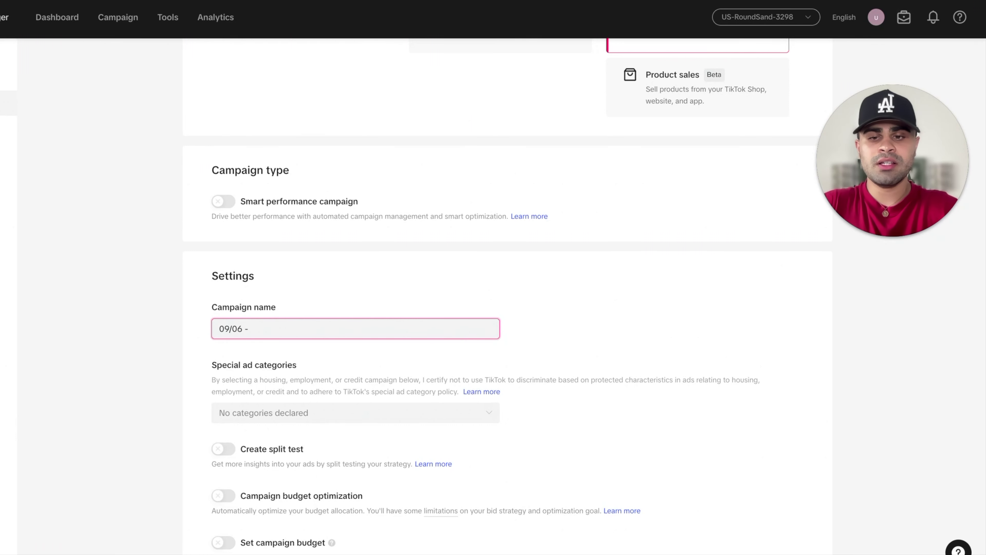
type(" - Product")
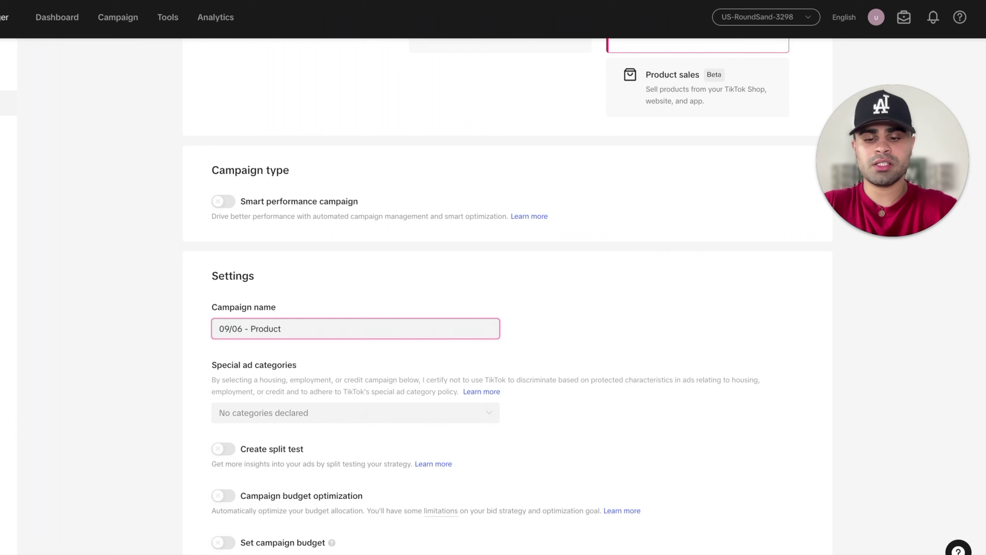
type(" XYZ")
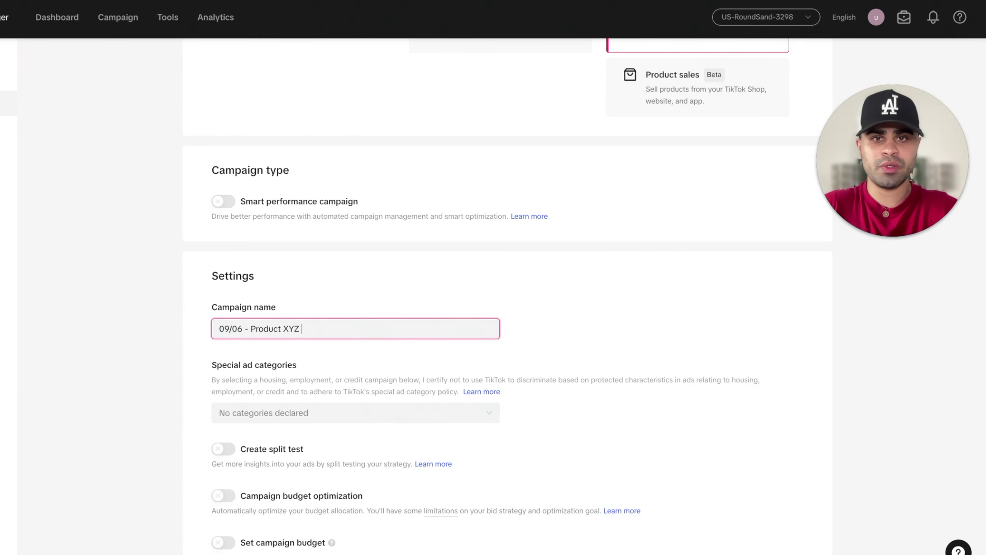
type(" (")
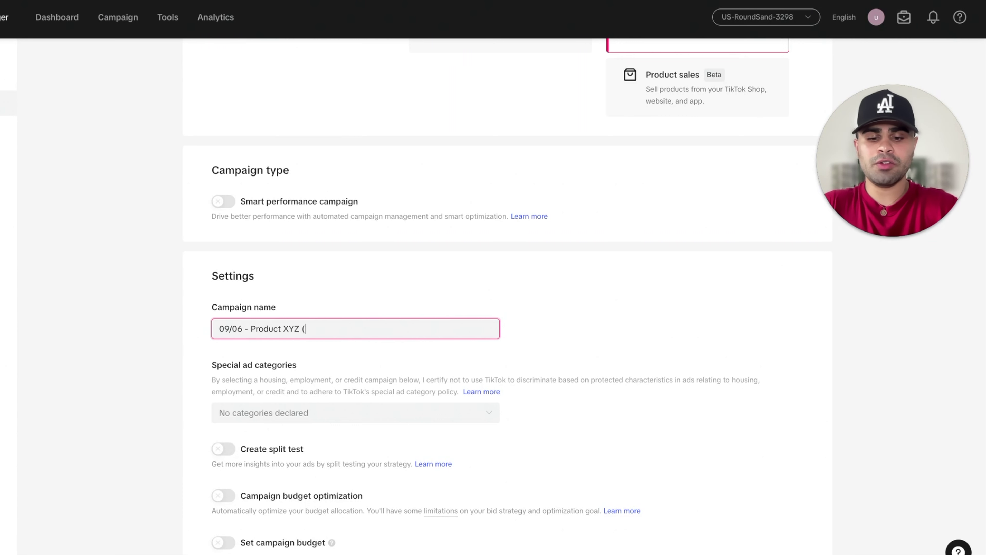
type("ABO) ")
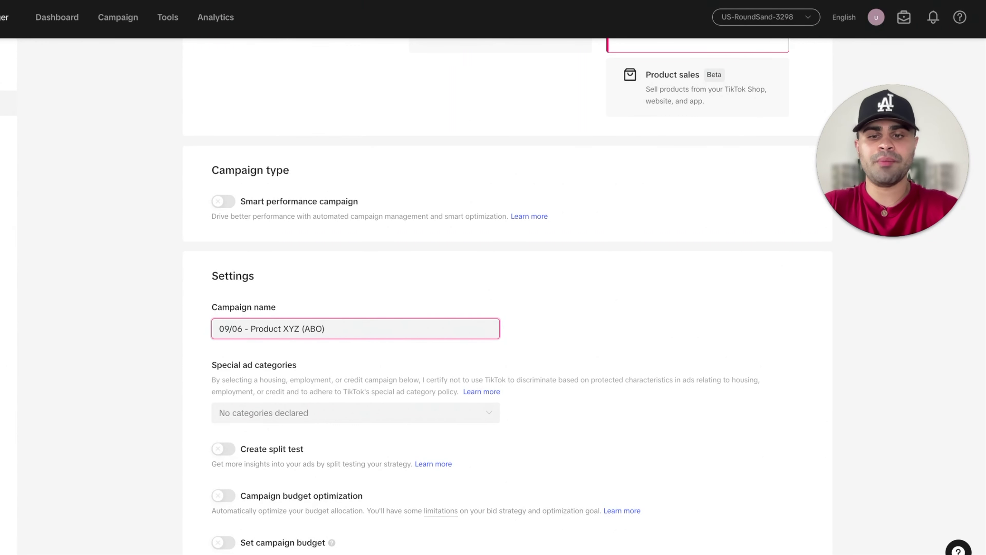
type("- US +")
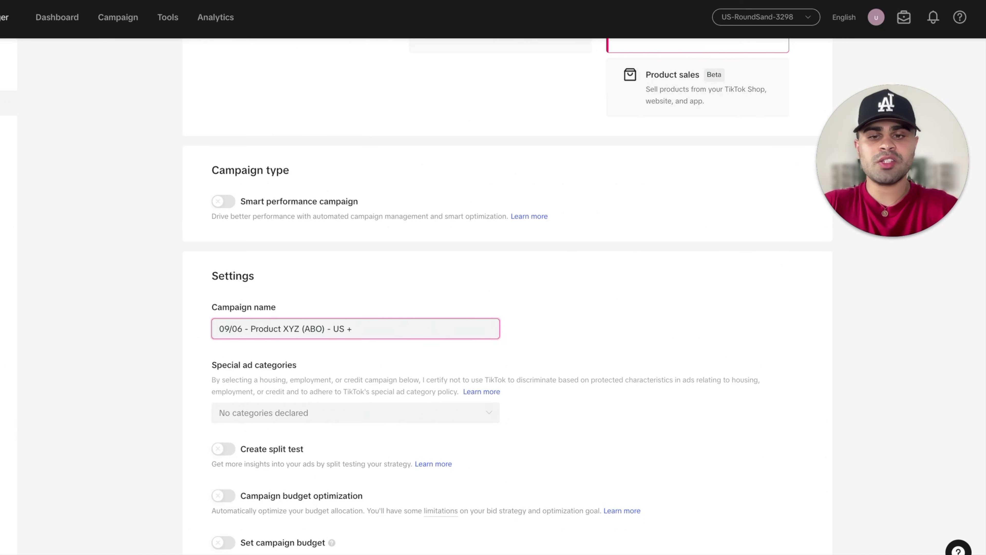
type(" CN")
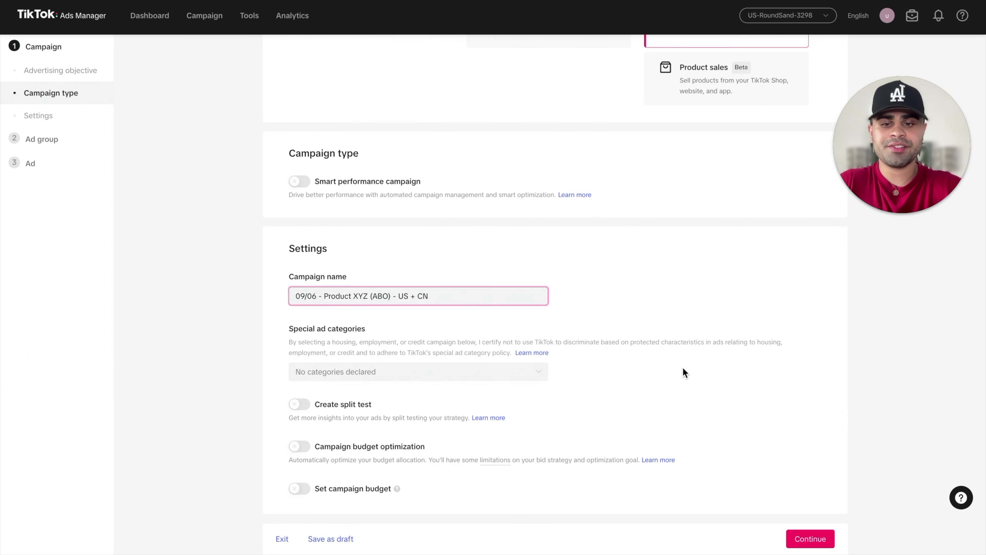
left_click(811, 540)
- Use the Shopify TikTok pixel and optimize the ad group for Complete Payment
left_click(511, 241)
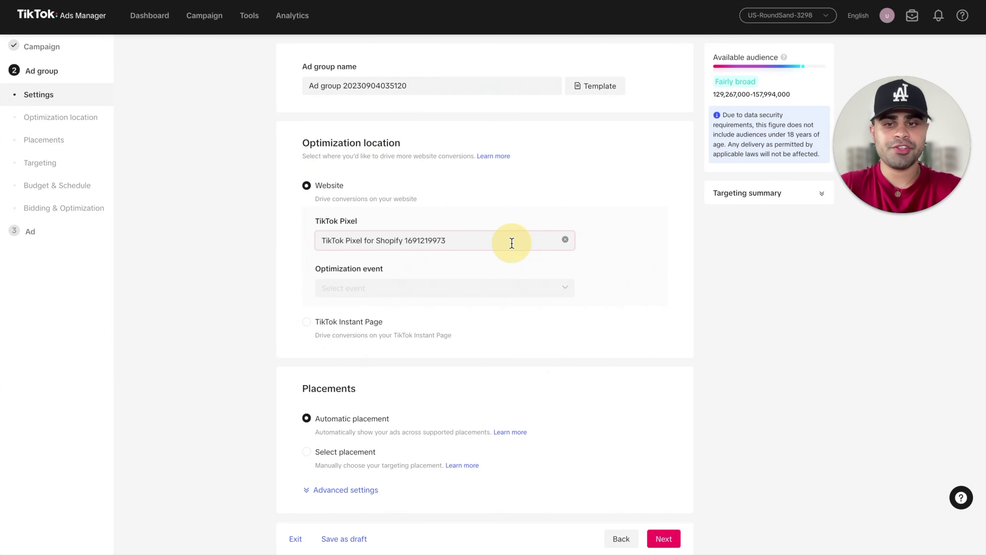
left_click(500, 286)
scroll(497, 288, "down", 2)
left_click(511, 214)
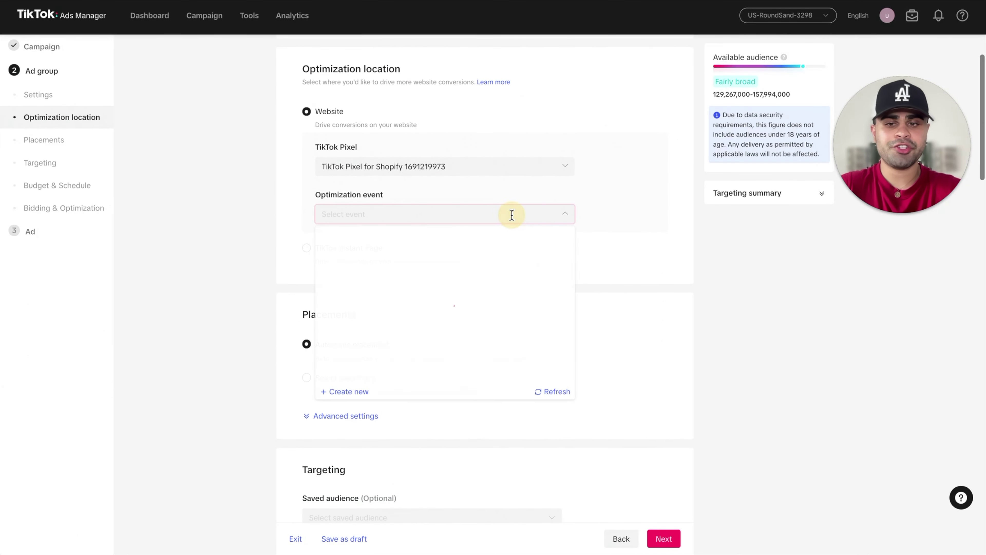
left_click(489, 306)
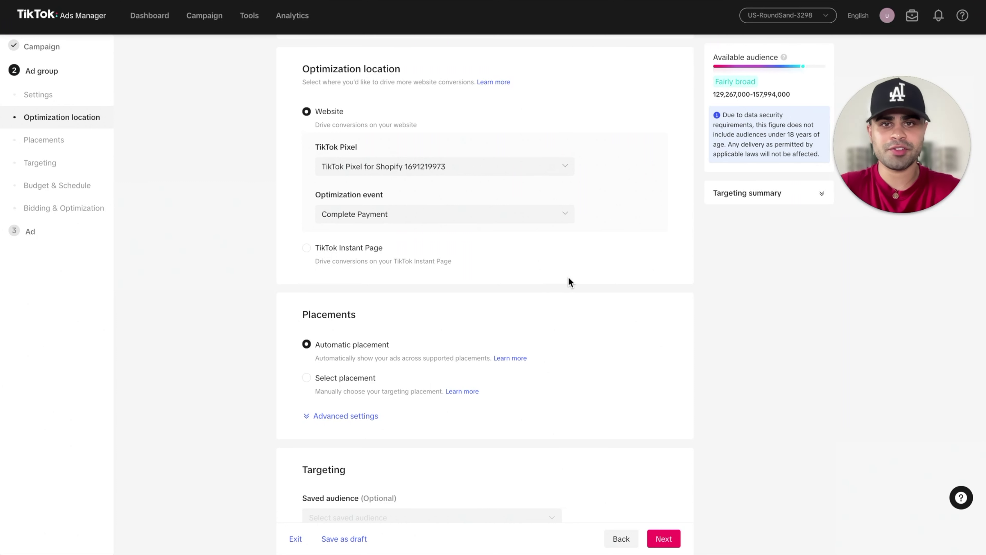
- Set placements manually to TikTok only, excluding Global App Bundle and Pangle
scroll(569, 282, "down", 3)
left_click(367, 282)
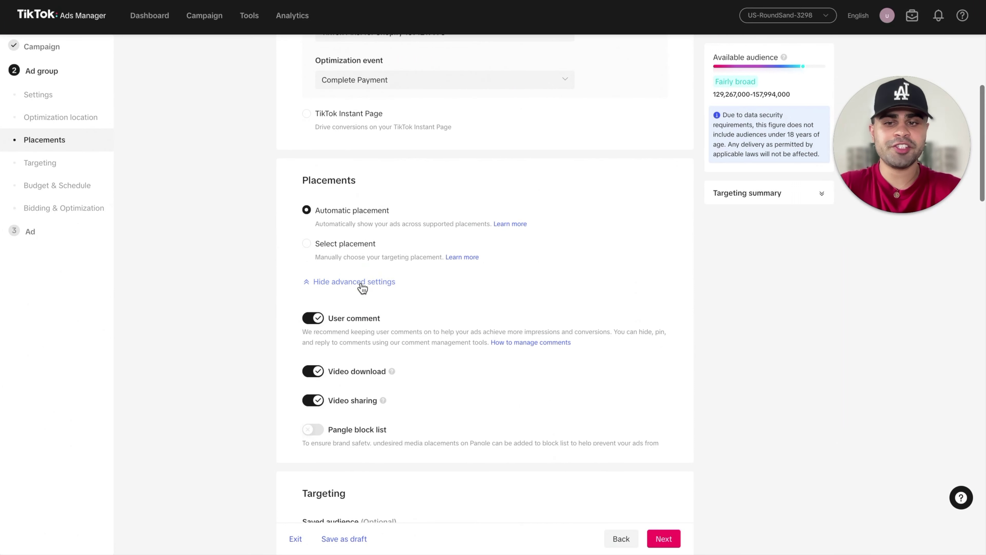
left_click(306, 244)
scroll(412, 249, "down", 1)
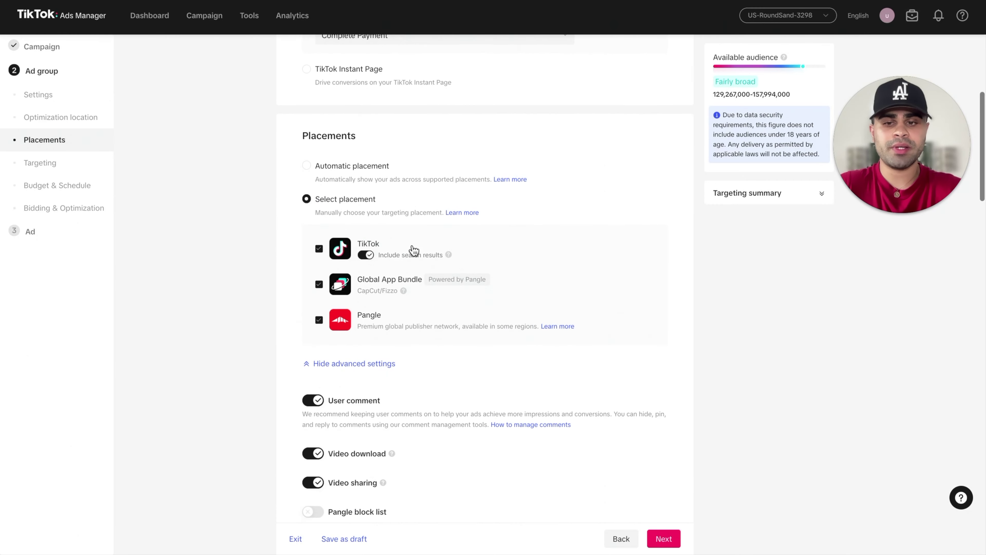
left_click(318, 283)
left_click(319, 318)
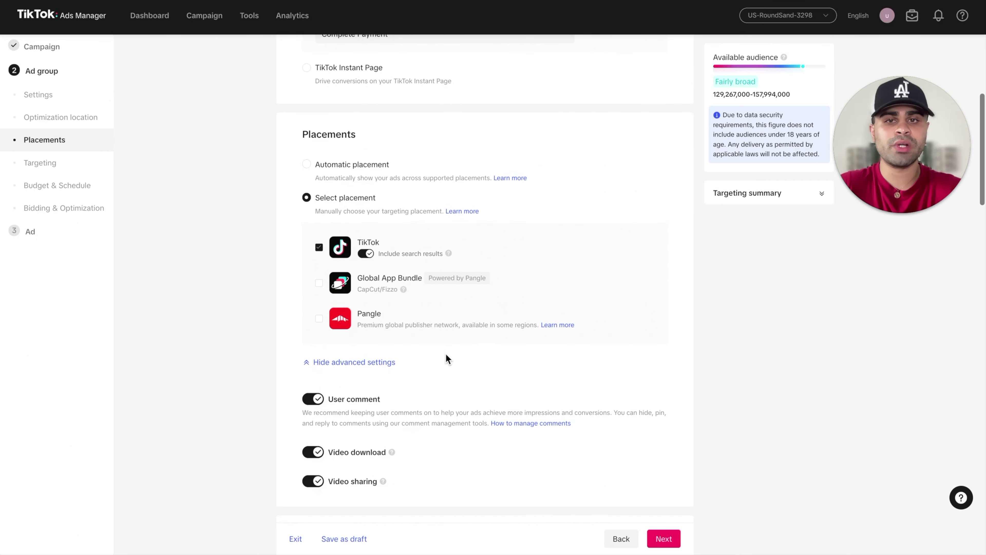
scroll(445, 353, "down", 3)
- Turn off video downloads and user comments for the ads
mouse_move(377, 319)
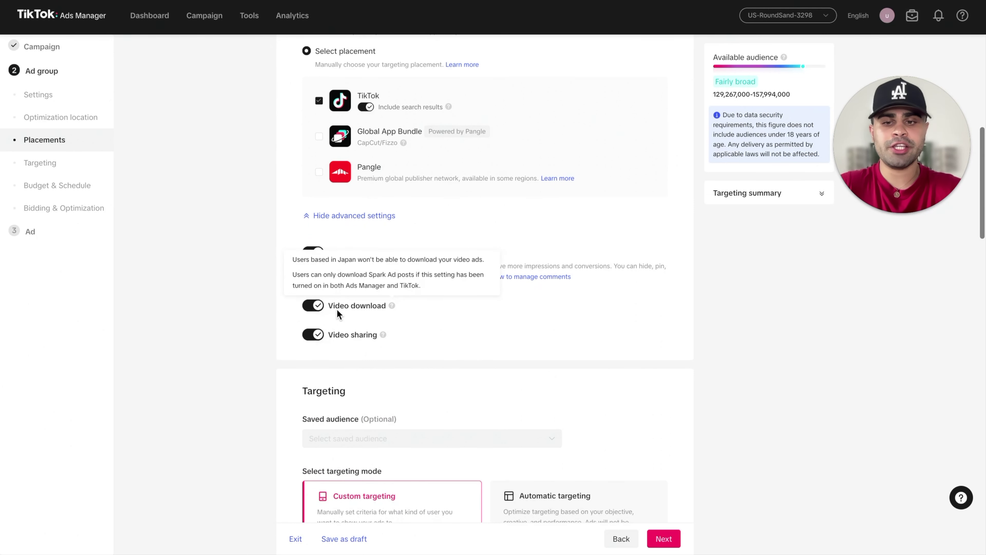
left_click(313, 306)
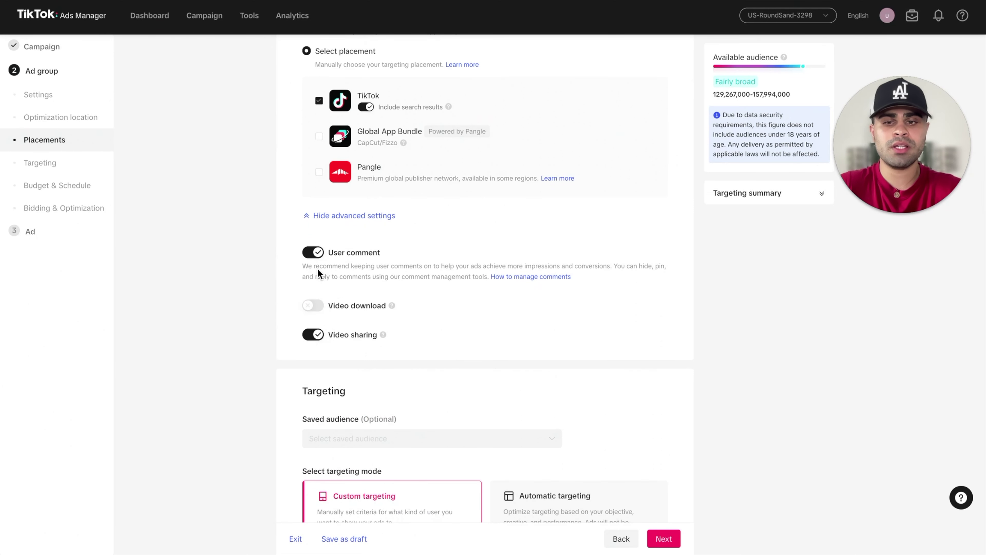
left_click(314, 253)
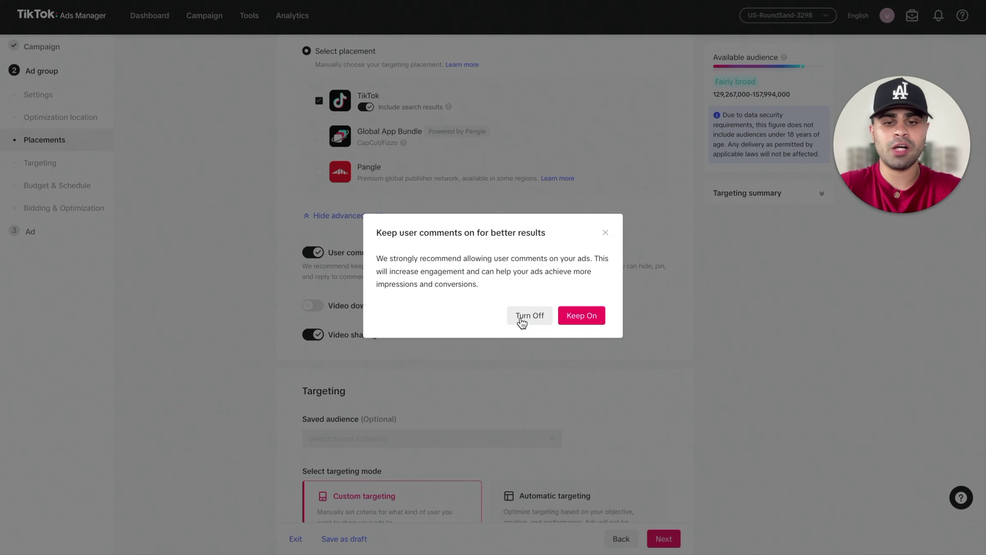
left_click(520, 316)
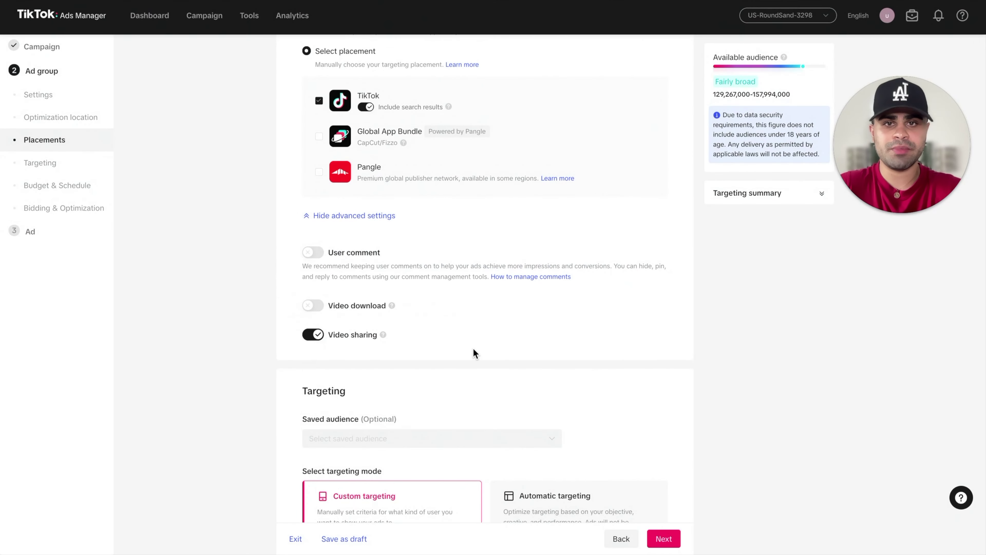
scroll(435, 303, "down", 10)
left_click(399, 256)
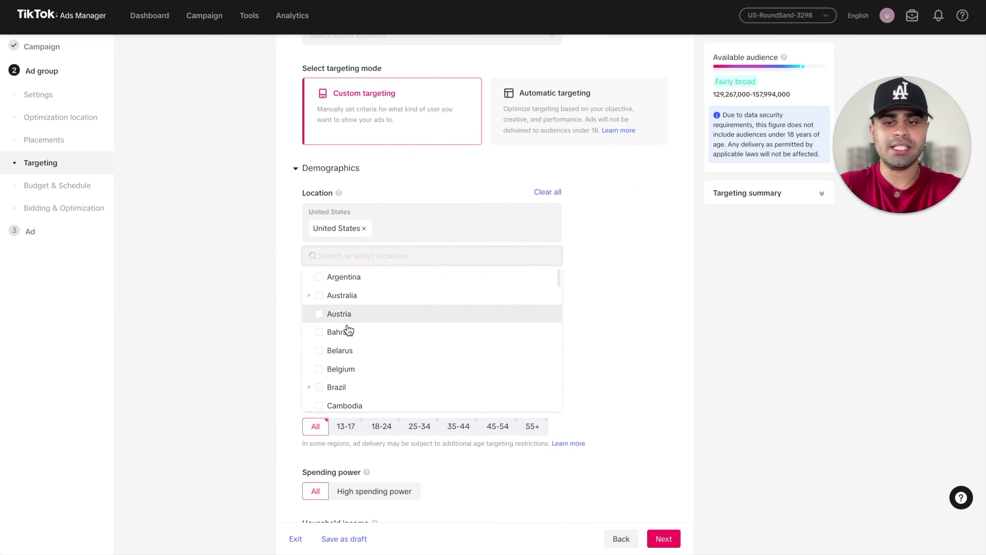
- Target women in every age group from 18-24 through 55+
scroll(341, 348, "down", 3)
left_click(319, 341)
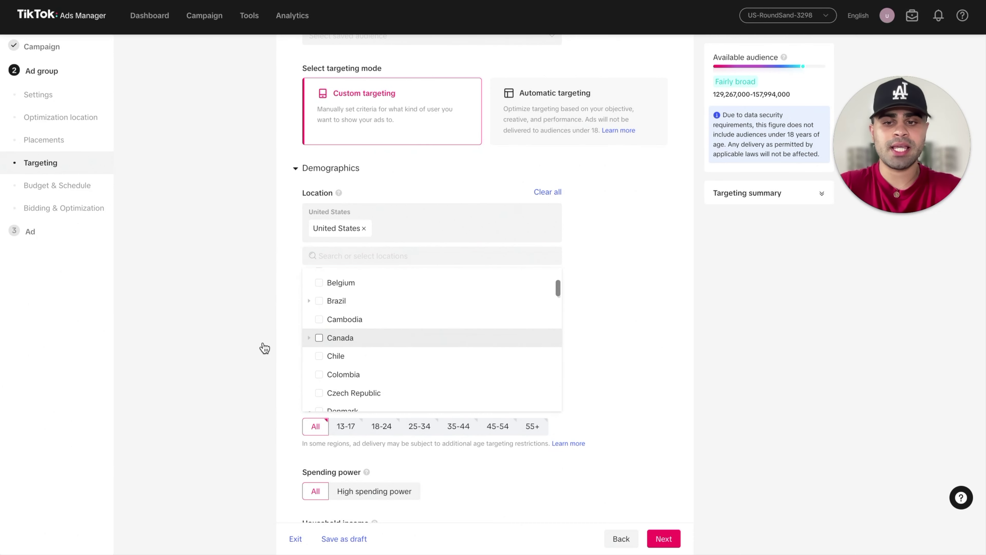
scroll(489, 172, "down", 8)
left_click(309, 109)
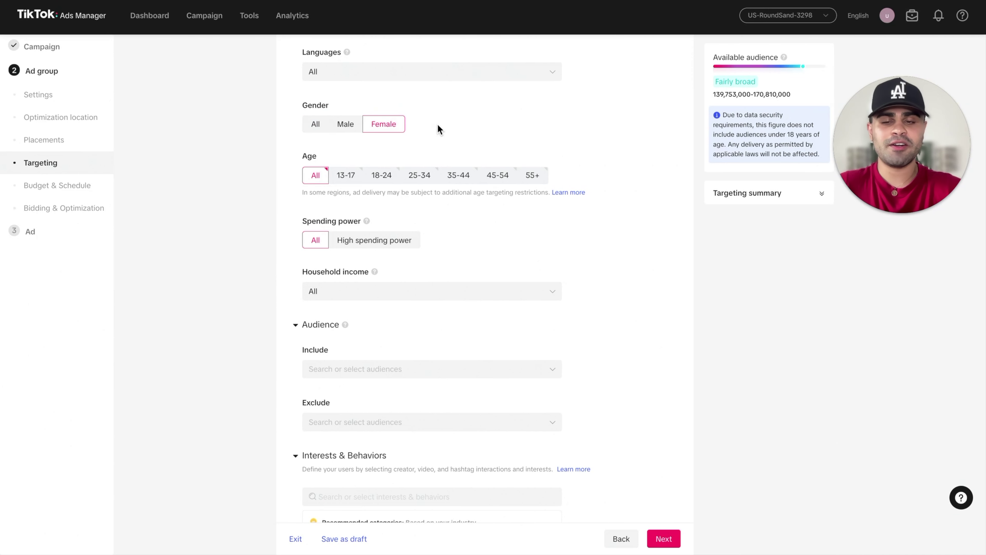
left_click(382, 176)
left_click(422, 177)
left_click(459, 176)
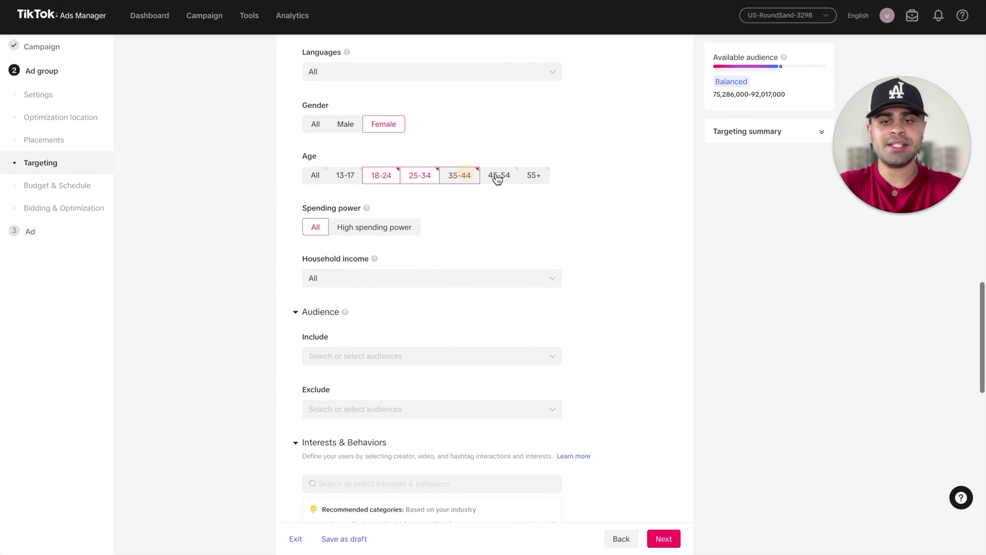
left_click(497, 175)
left_click(531, 177)
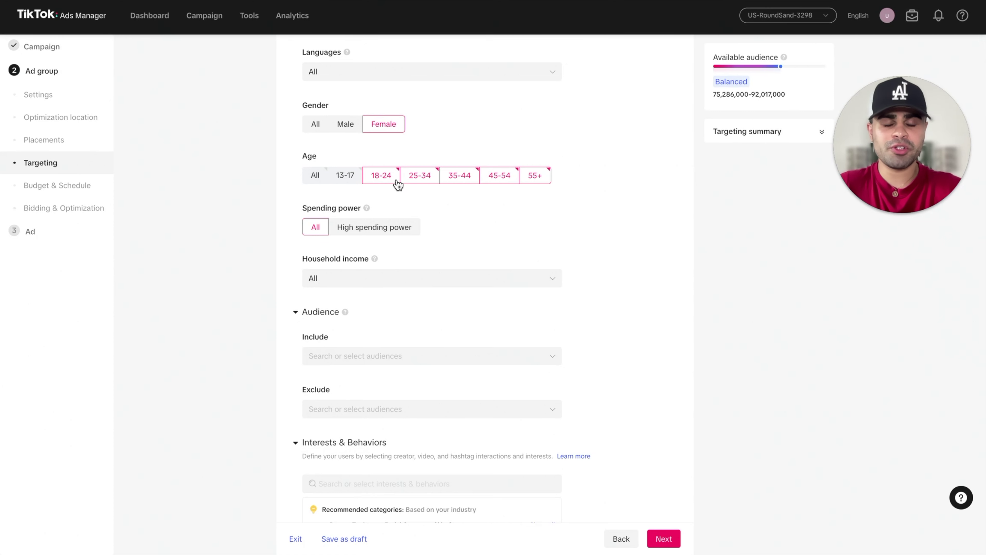
- Change the ad group's daily budget from 50.00 to 20.00 USD
scroll(583, 222, "down", 4)
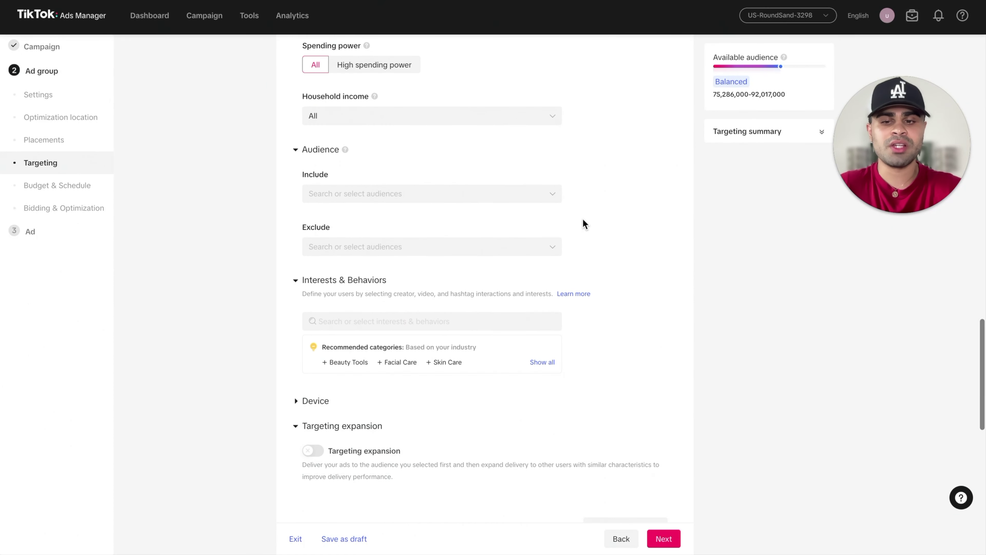
scroll(583, 219, "down", 3)
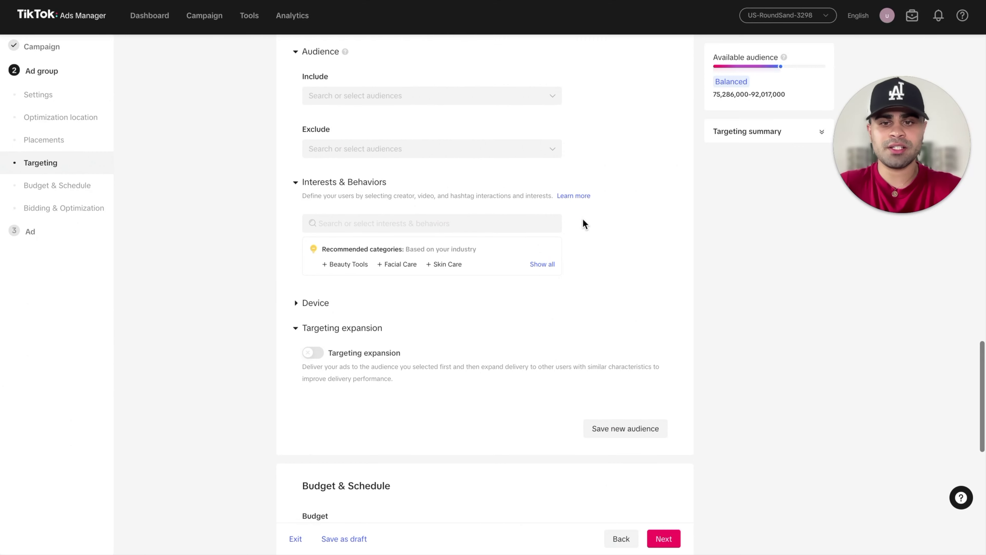
scroll(582, 224, "down", 1)
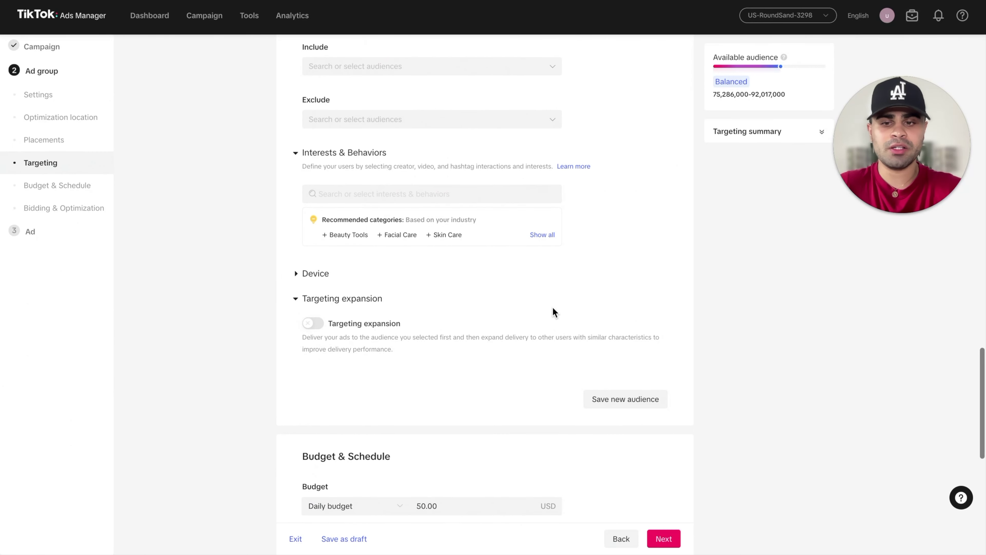
scroll(553, 310, "down", 5)
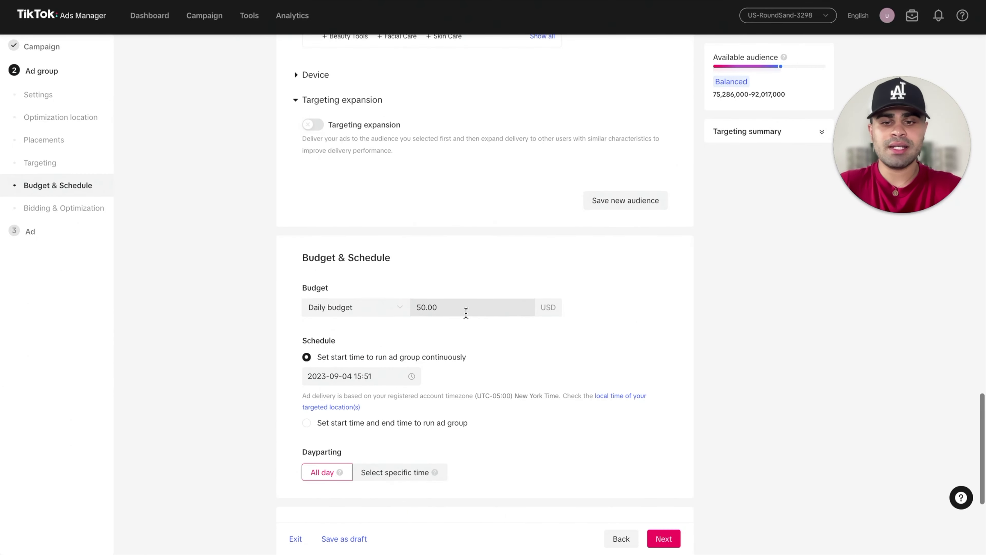
left_click_drag(444, 308, 403, 308)
type("20")
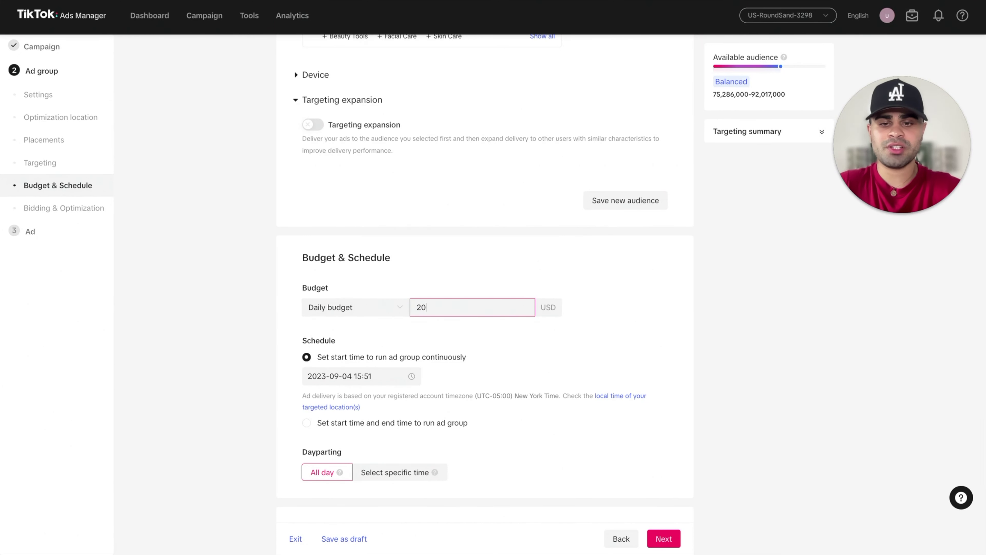
type(".00")
left_click(526, 282)
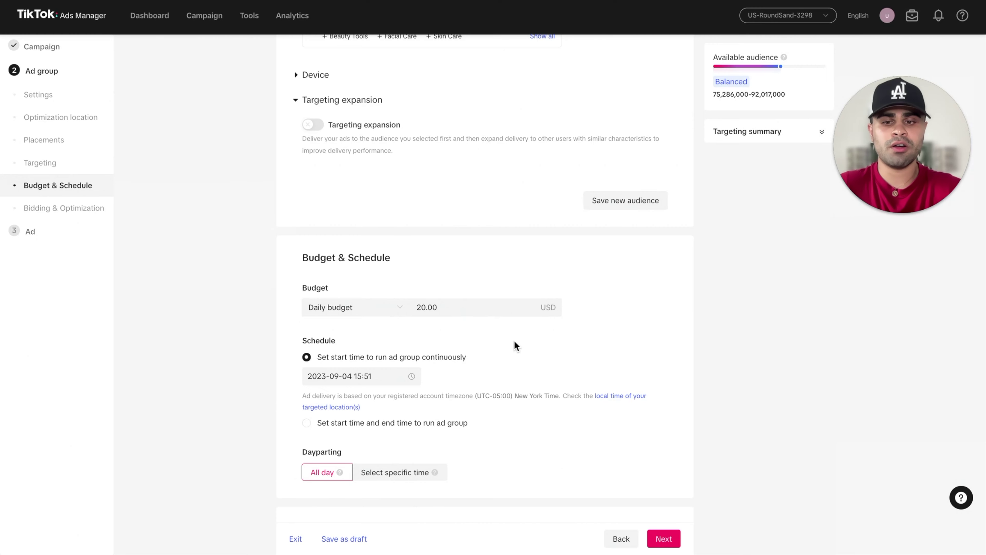
scroll(514, 344, "down", 3)
- Set the ad group to start on September 5 at 00:00
left_click(345, 272)
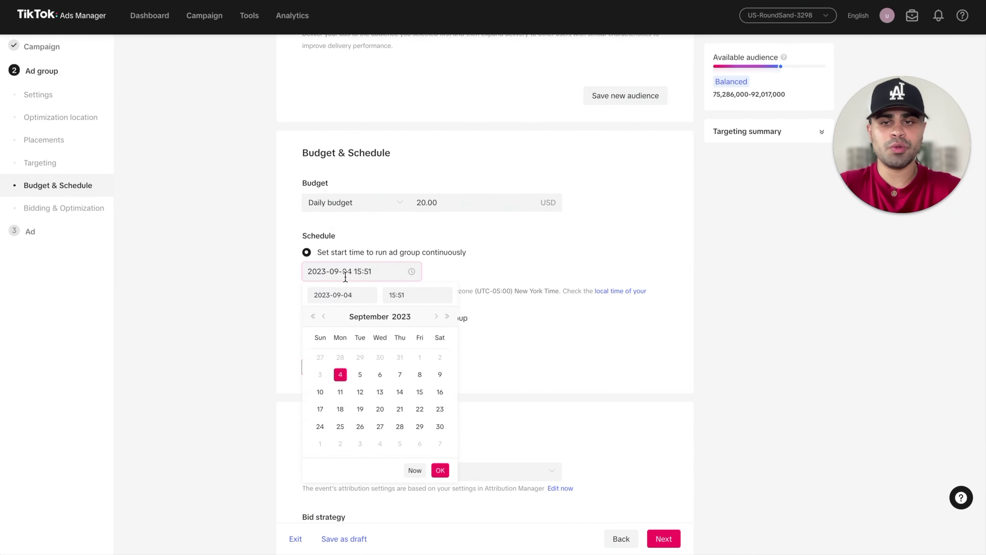
left_click(379, 374)
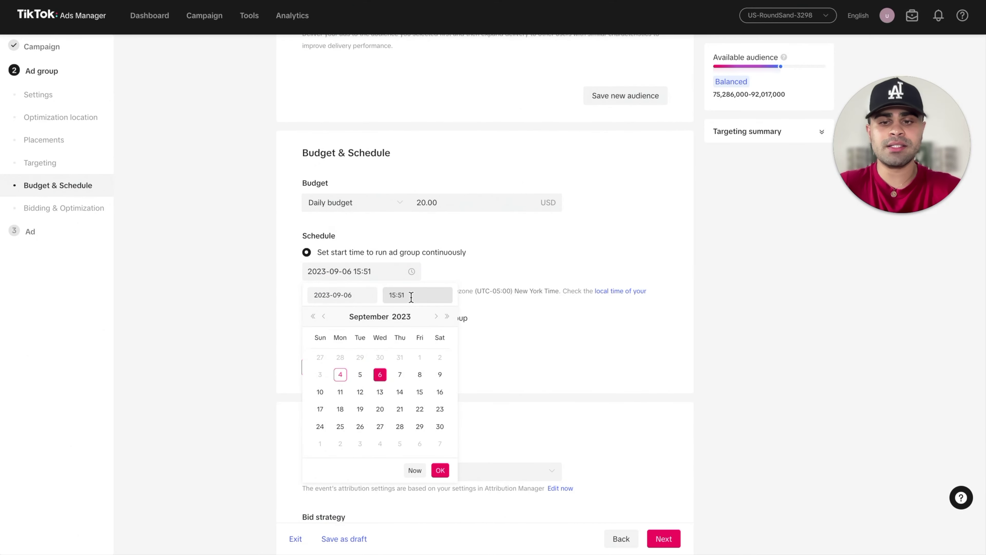
left_click(384, 294)
left_click(364, 375)
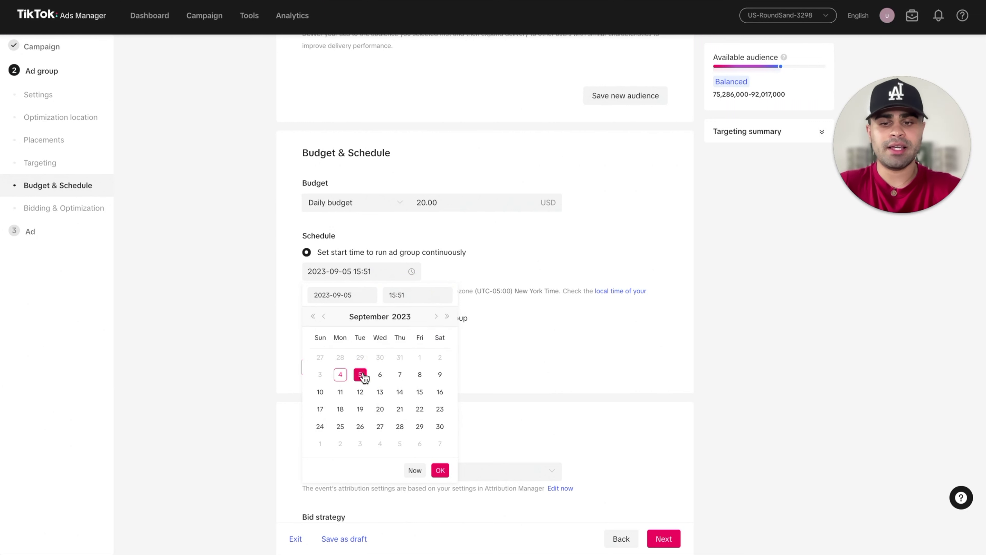
left_click(409, 295)
type("00:00")
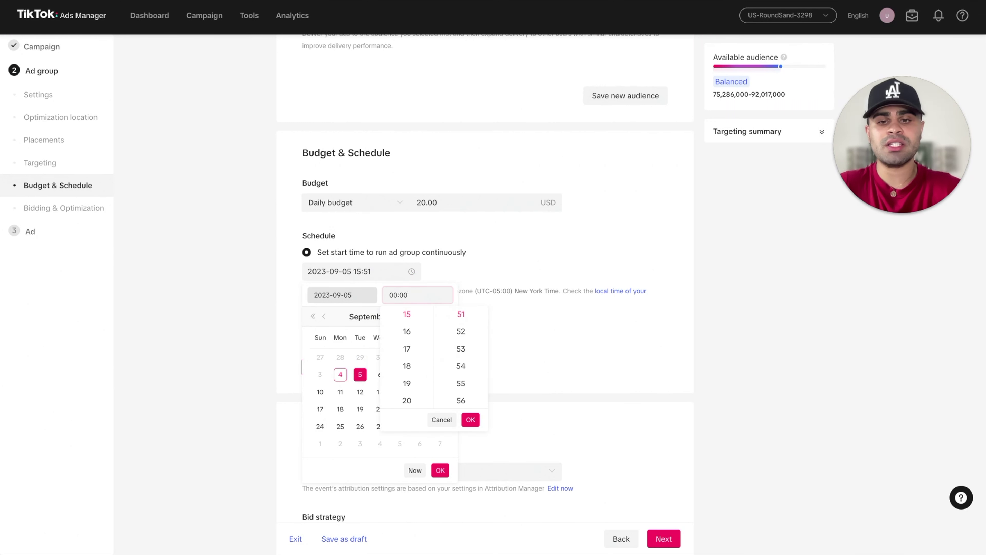
left_click(470, 419)
left_click(446, 471)
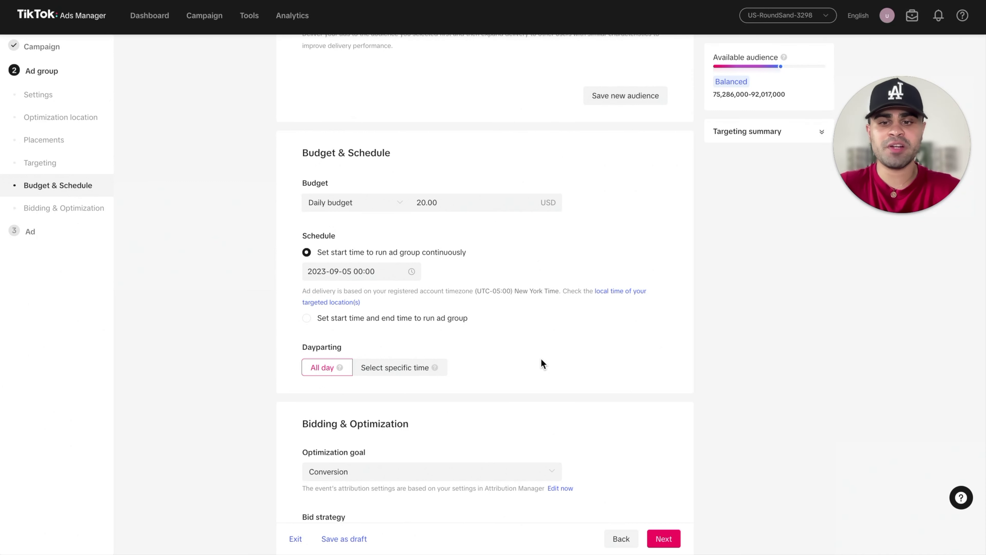
- Set dayparting so the ads run all day
left_click(395, 368)
scroll(482, 329, "down", 1)
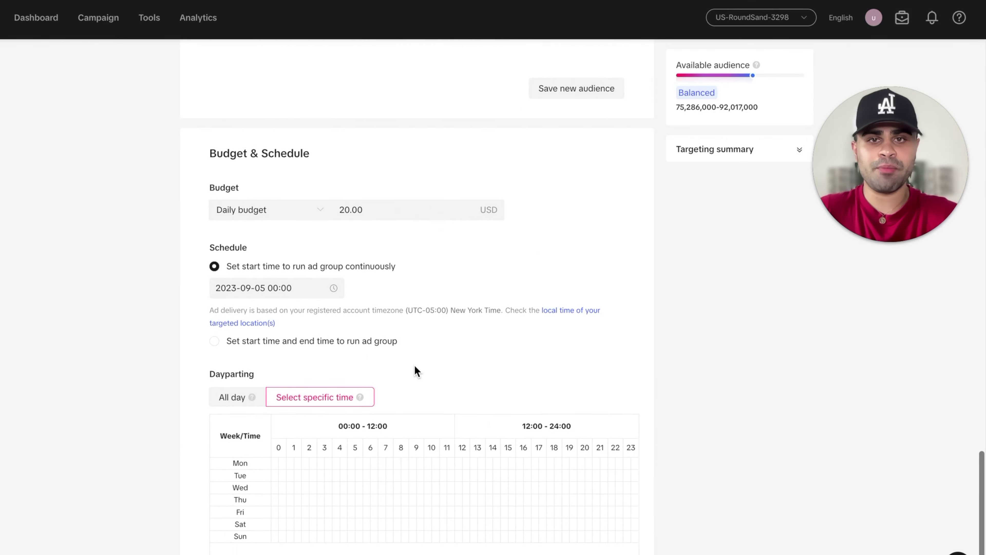
scroll(427, 389, "down", 1)
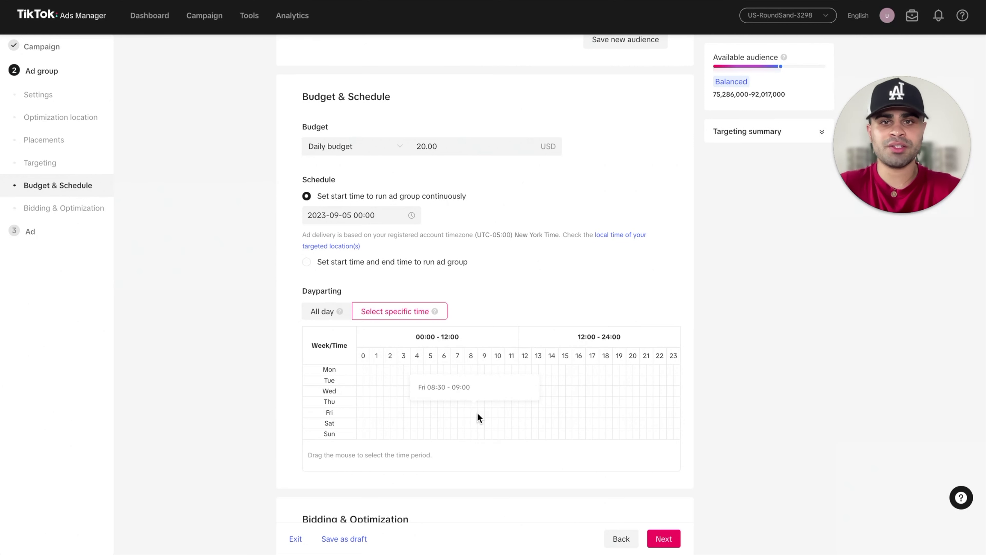
left_click(325, 311)
- Keep Conversion as the optimization goal, review billing and delivery, and proceed to the ad
scroll(480, 297, "down", 2)
left_click(460, 354)
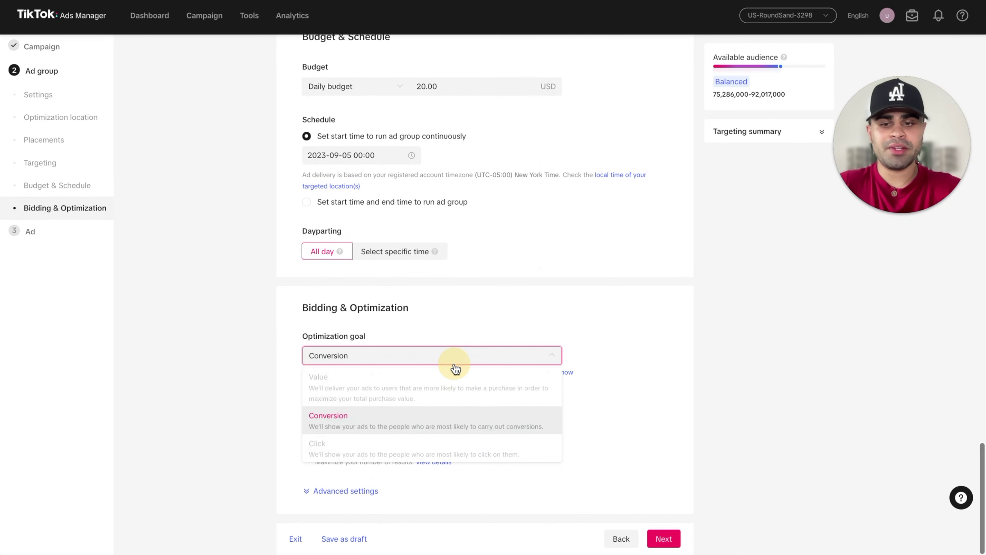
left_click(426, 423)
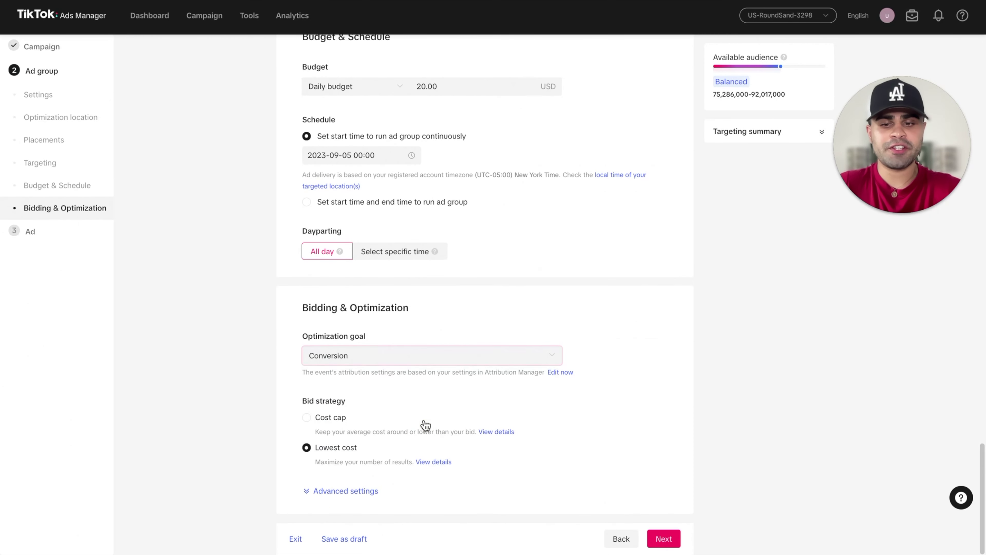
left_click(367, 491)
scroll(456, 458, "down", 4)
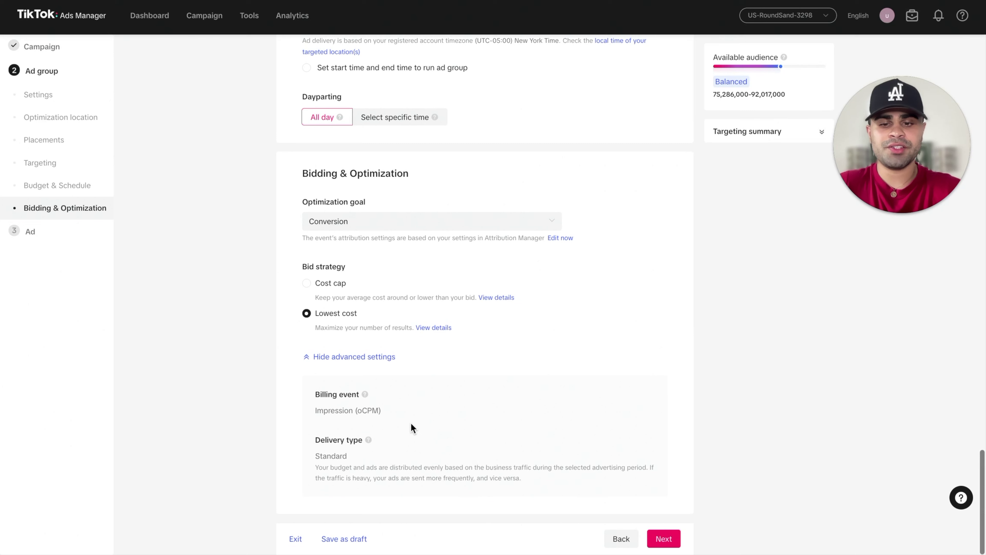
left_click(663, 539)
left_click_drag(160, 341, 255, 337)
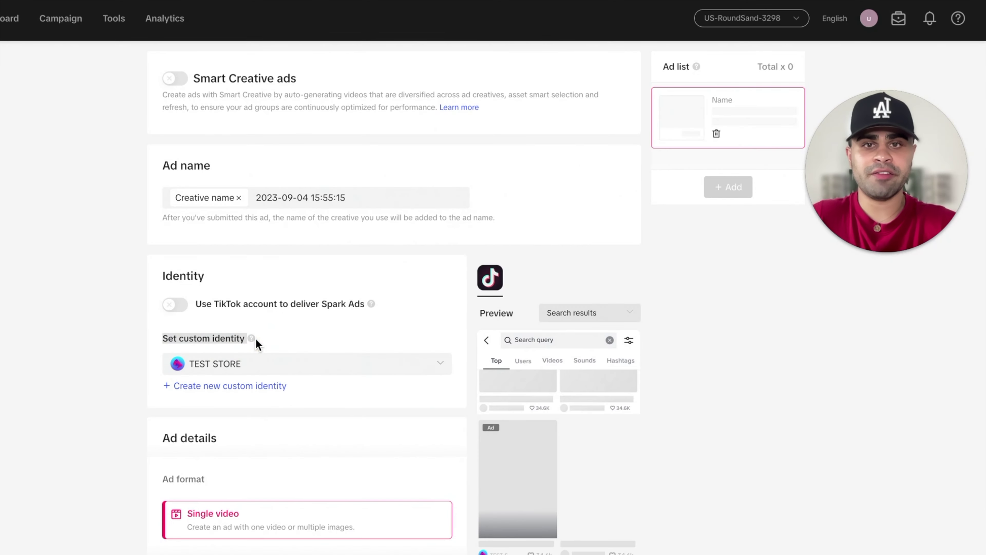
- Switch on the Smart Creative ads toggle at the top of the Ad step
left_click(340, 326)
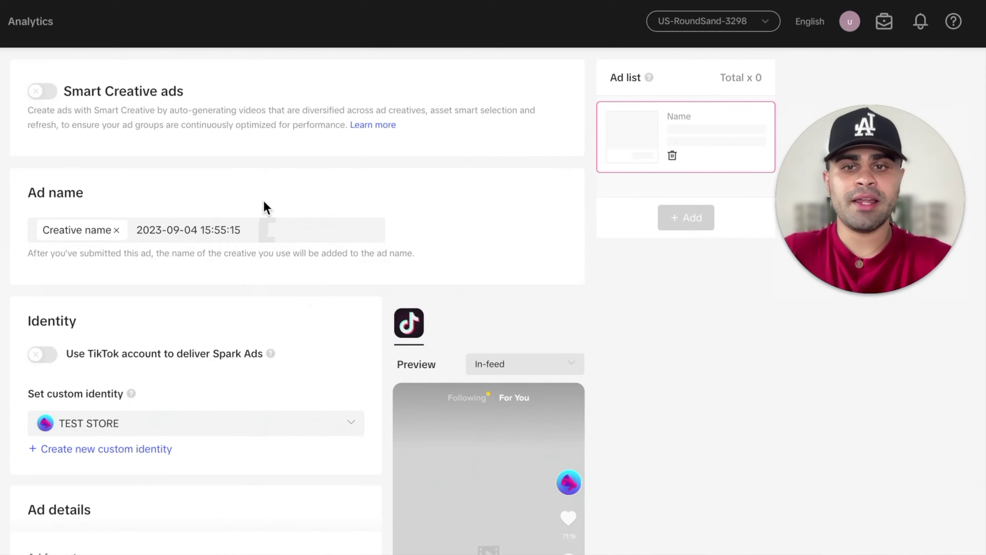
left_click(39, 92)
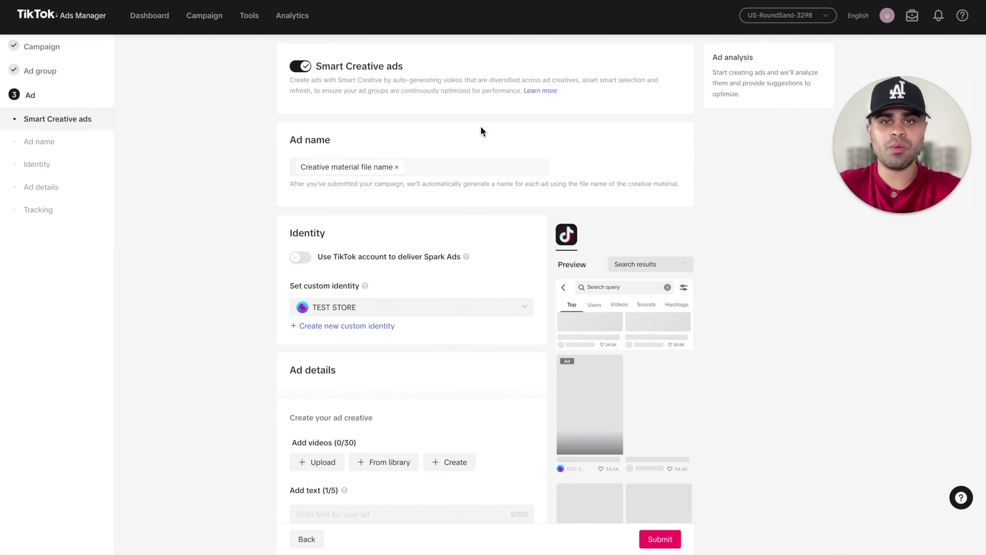
scroll(447, 375, "down", 5)
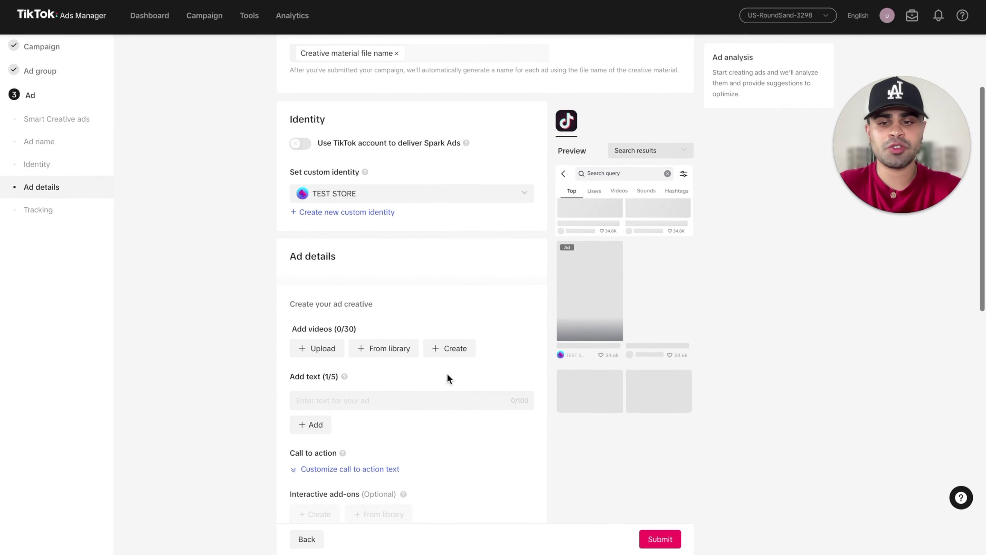
- Add two more ad text fields, for three text slots in total
left_click(316, 333)
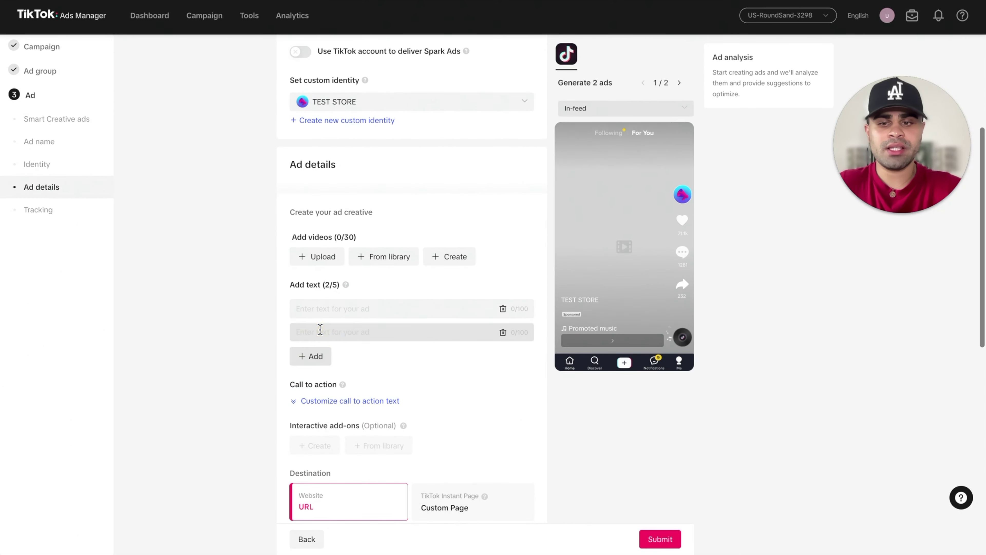
left_click(314, 357)
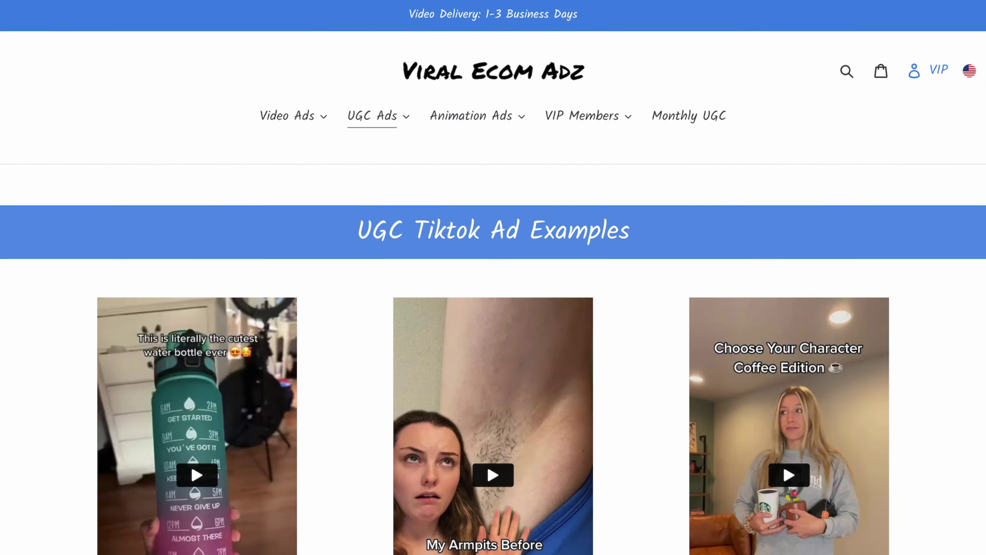
scroll(493, 277, "down", 15)
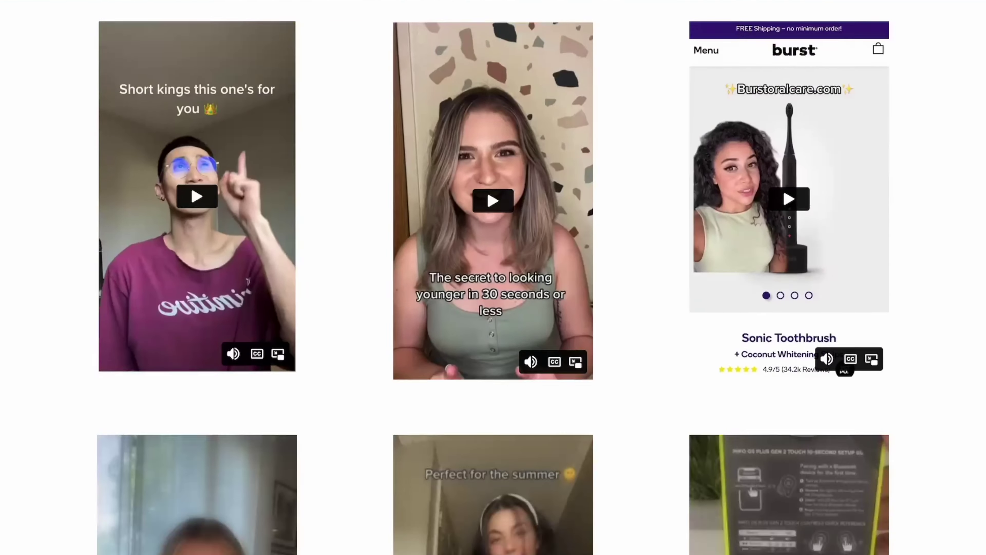
scroll(493, 277, "down", 3)
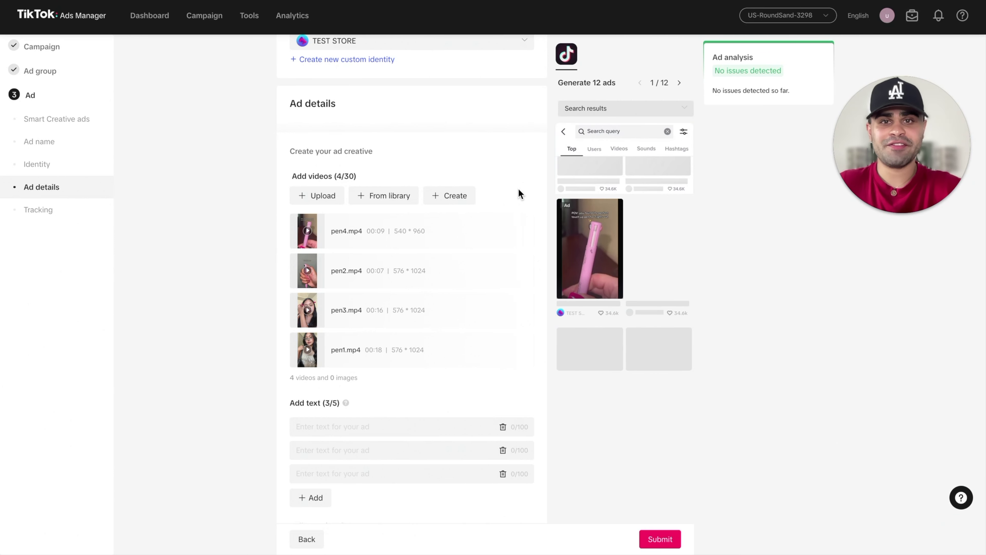
- Preview the pen2.mp4 ad, playing and then pausing its video
mouse_move(339, 267)
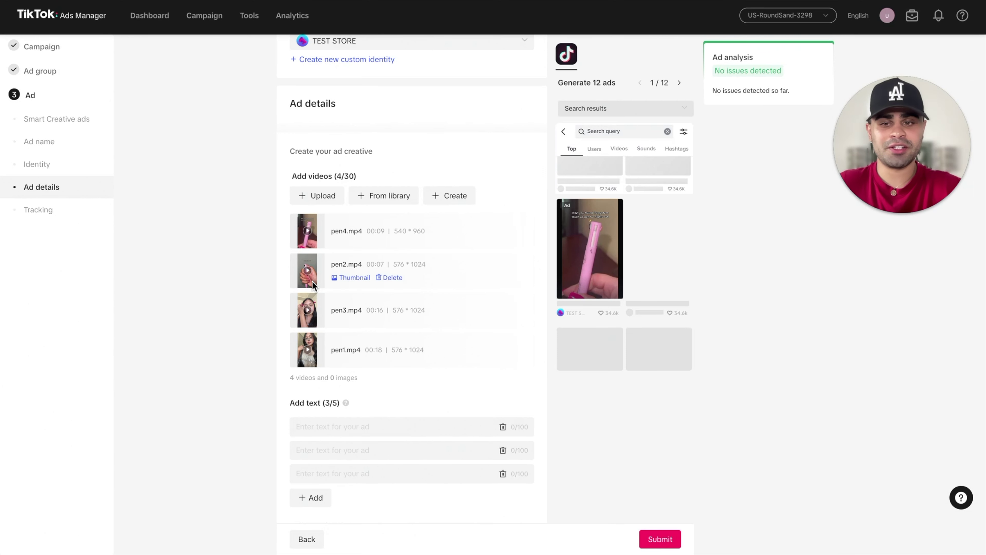
left_click(310, 281)
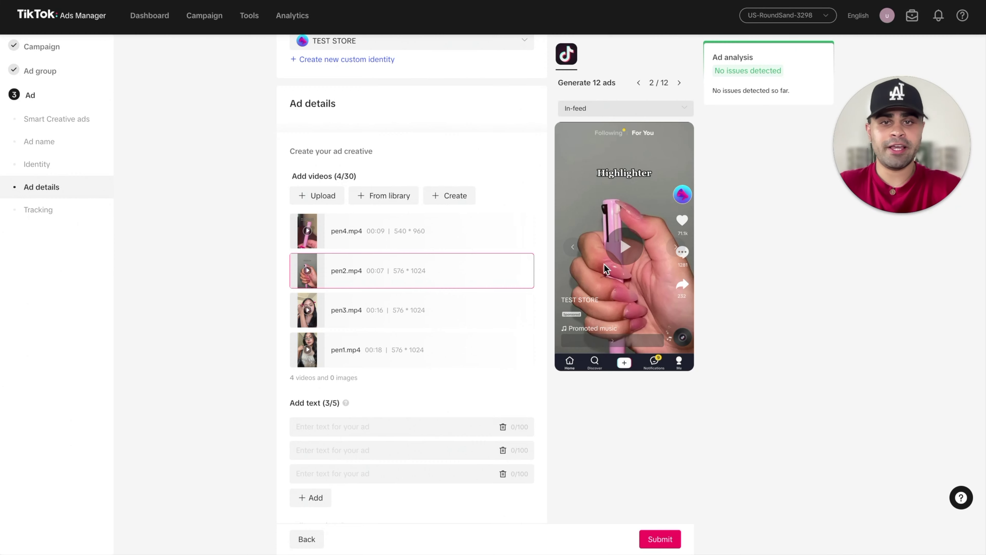
left_click(629, 253)
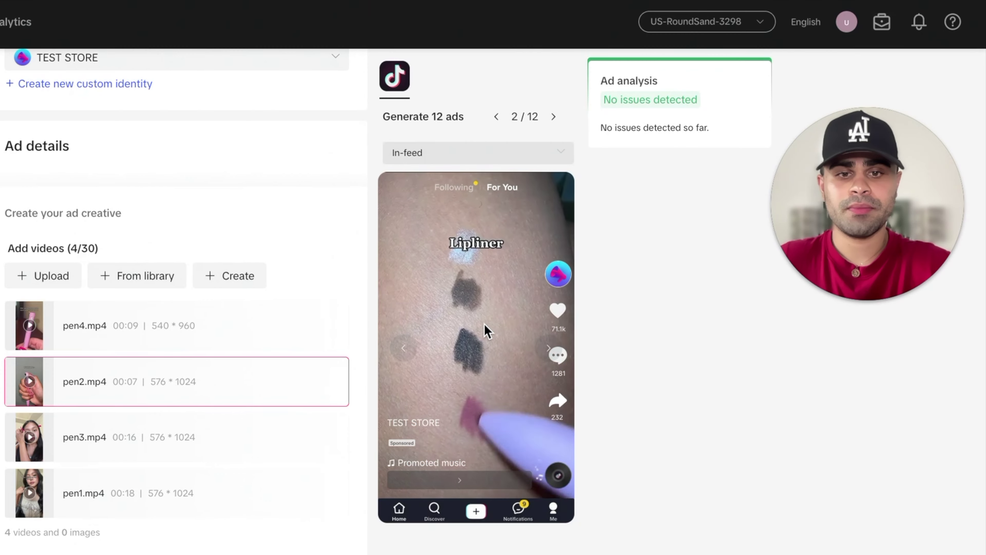
left_click(485, 328)
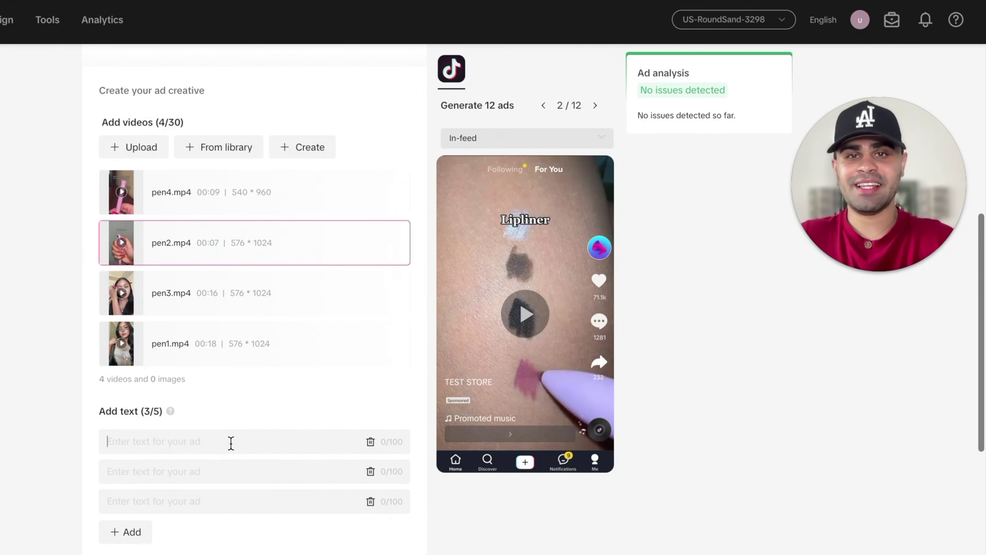
- Enter ad texts '40% OFF SALE Till Midnight ONLY!' and 'OMG, you need this ladies!'
type("40% ")
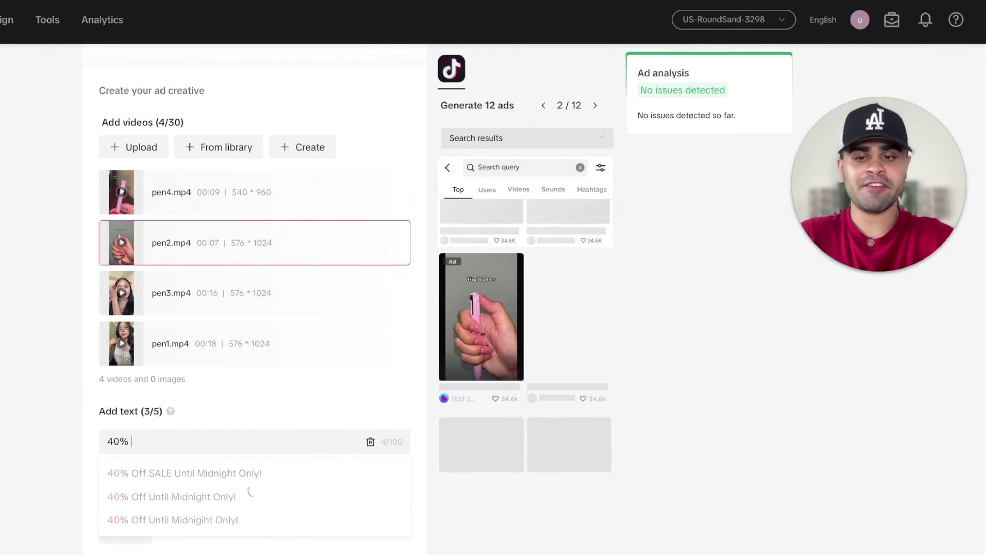
type("OFF SALE Ti")
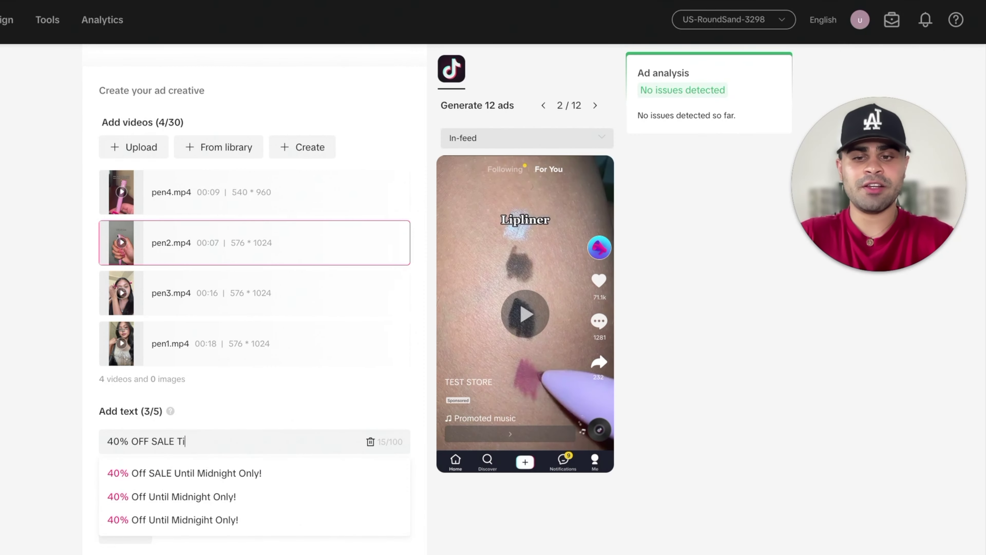
type("ll Midnight ONL")
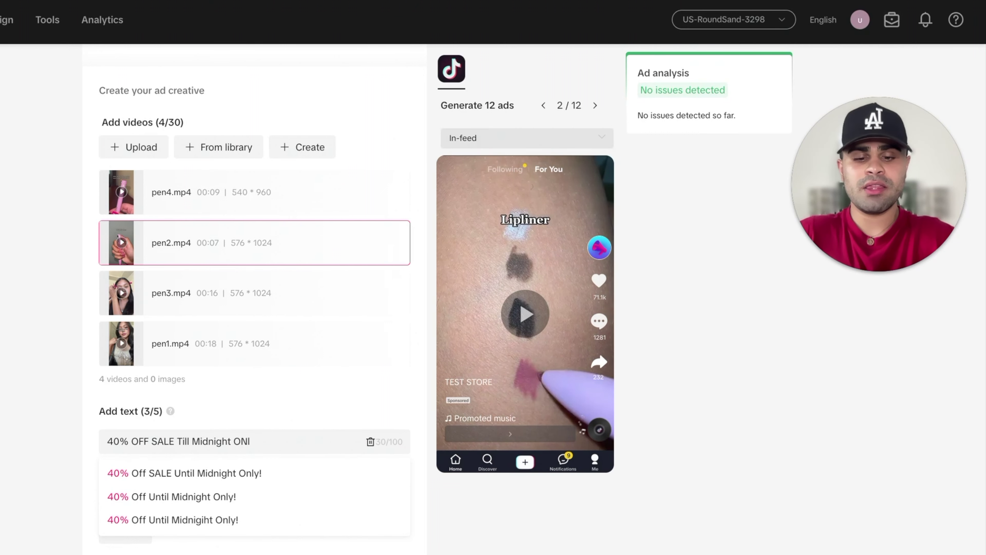
type("Y!")
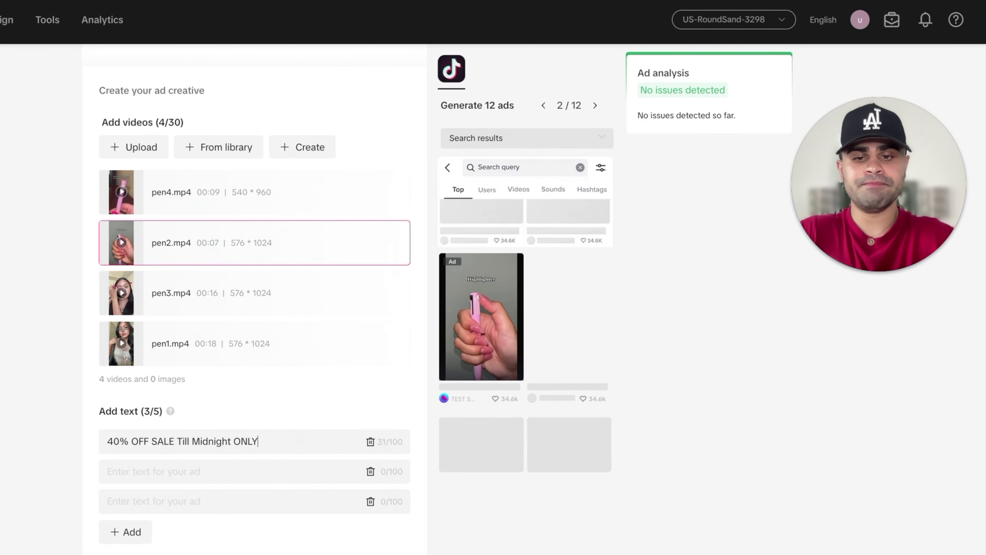
left_click(187, 472)
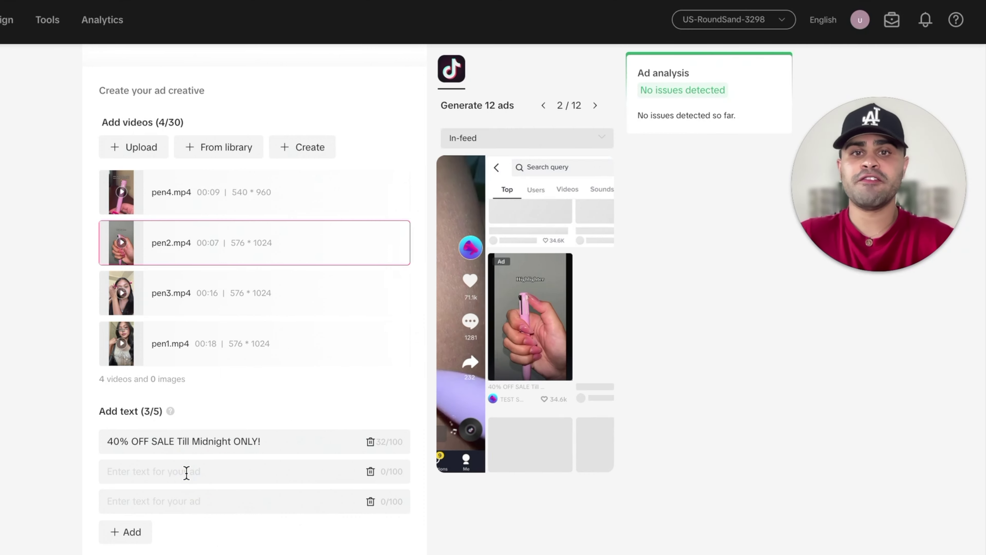
type("O")
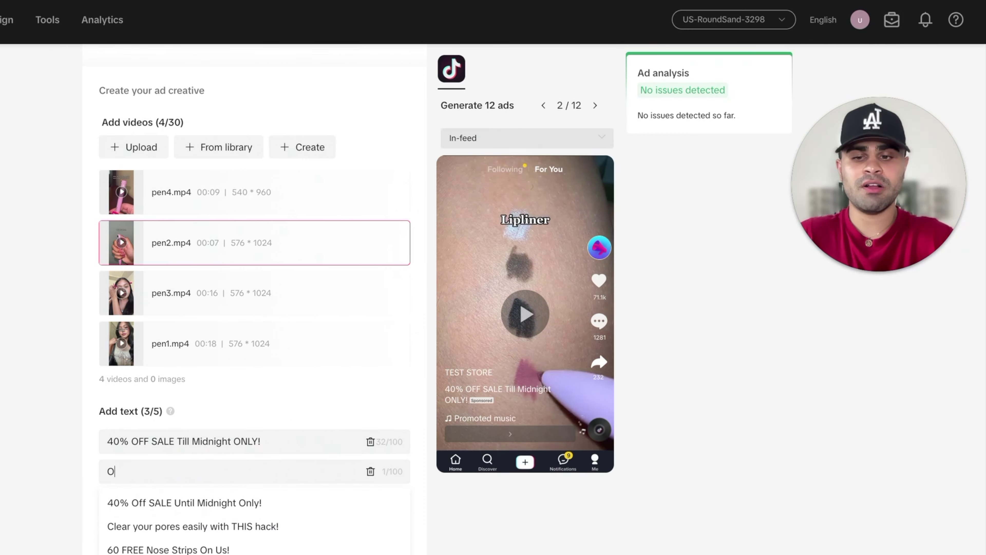
type("MG, yo")
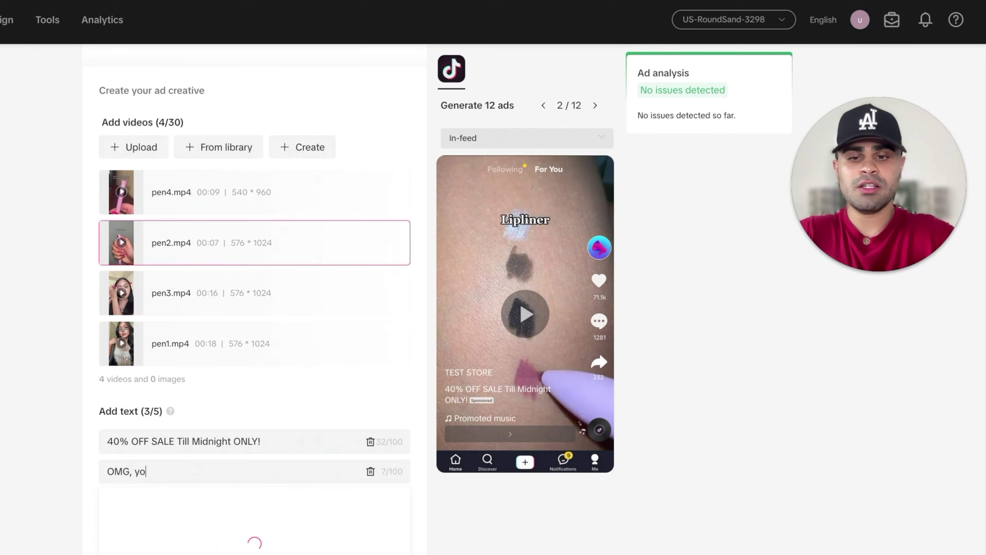
type("u need this ladies!")
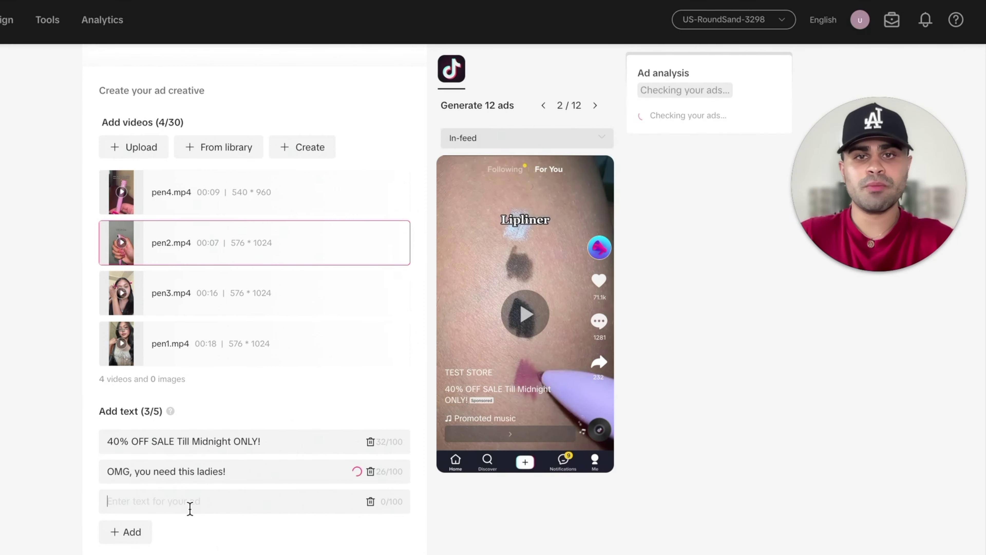
- Write the third ad text as 'Save time getting ready with this 4-in-1 Pen Pal'
left_click(190, 509)
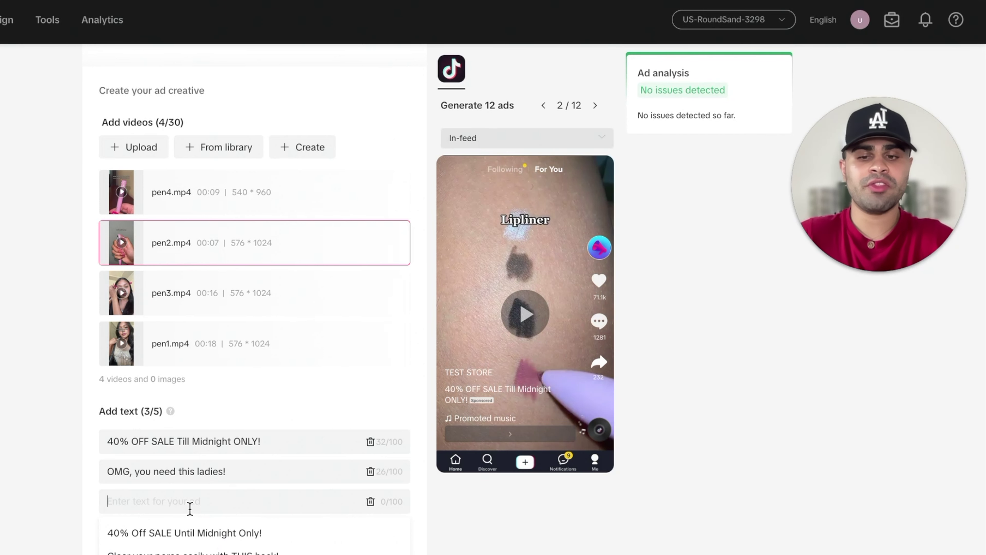
type("Save t")
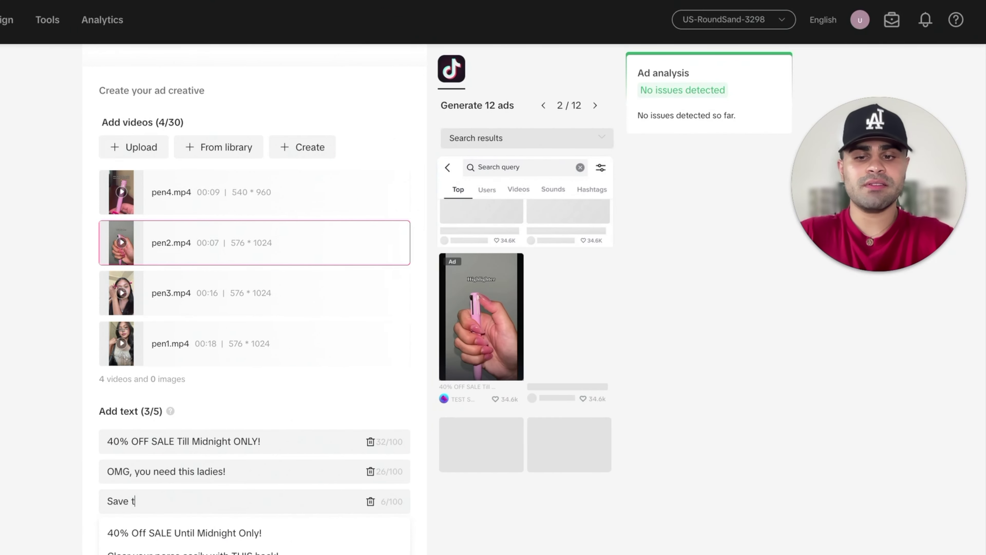
type("ime getting ")
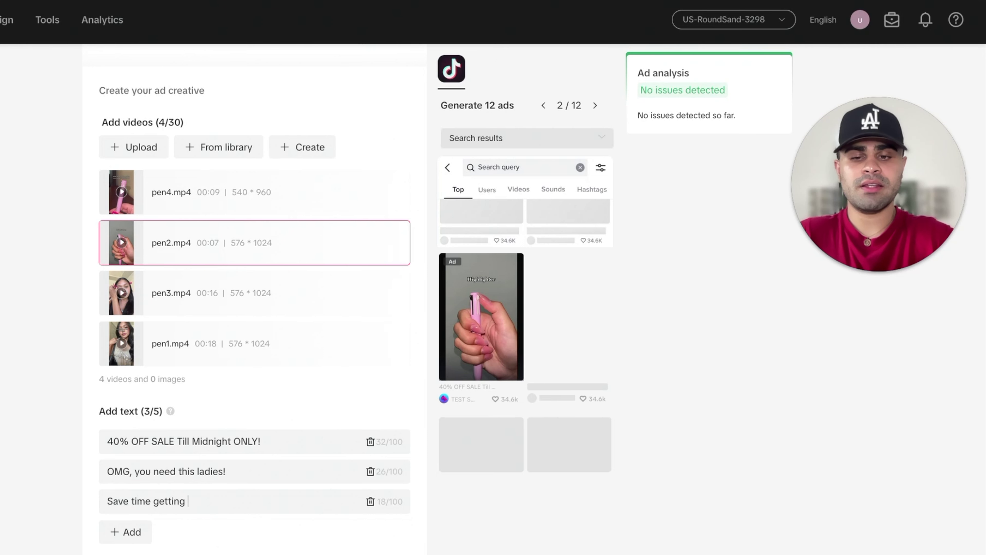
type("ready with this 4-i")
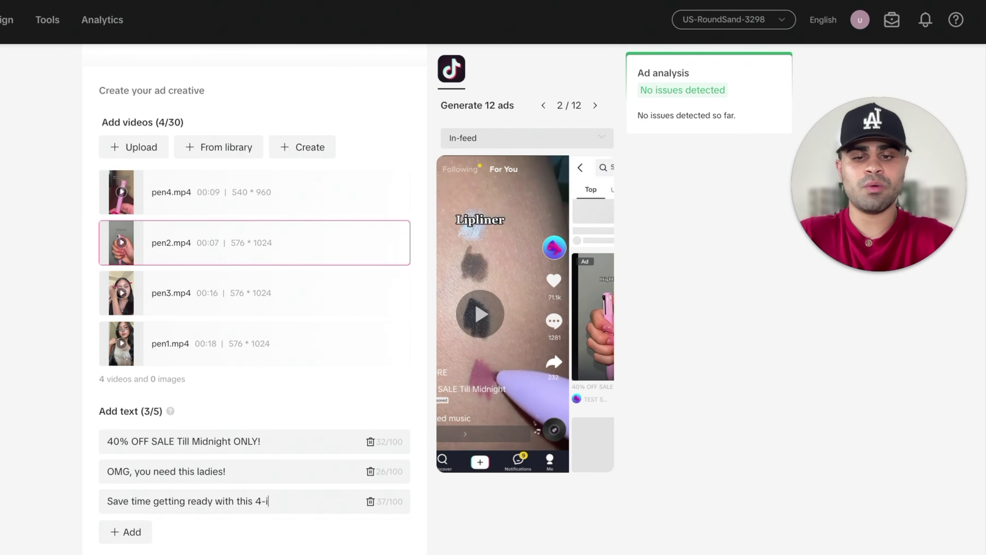
type("n-1 Makeup Pen")
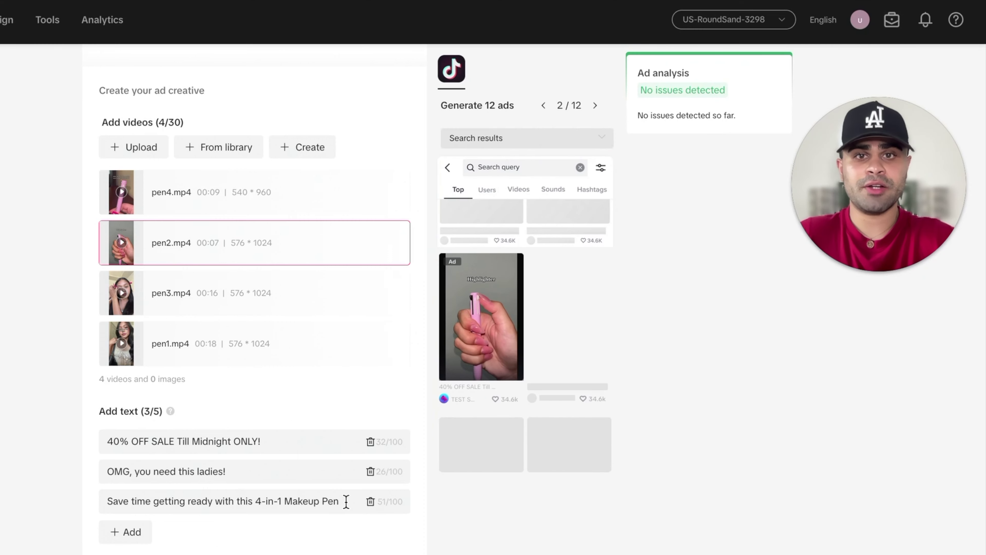
left_click(340, 501)
left_click_drag(341, 501, 282, 501)
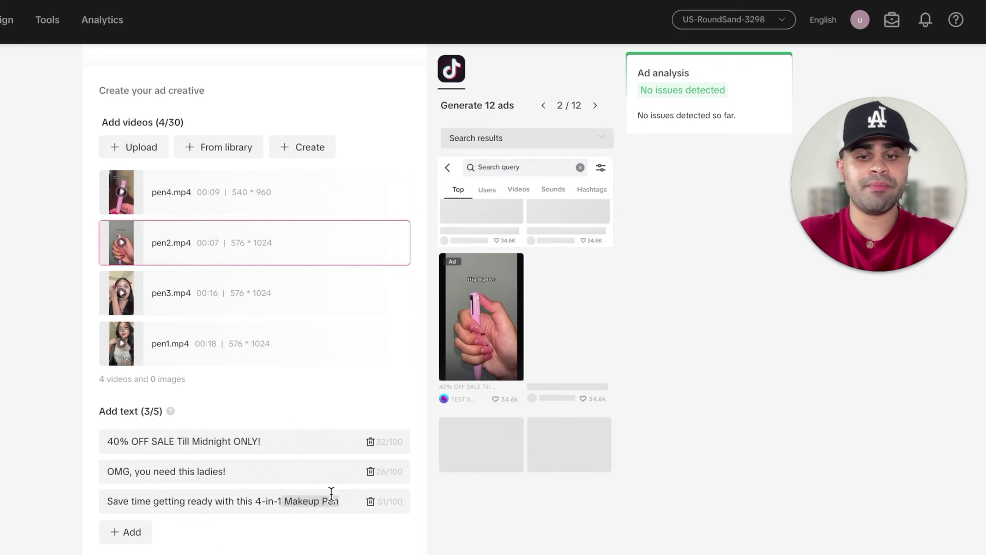
key("BackSpace")
type("Pen Pal")
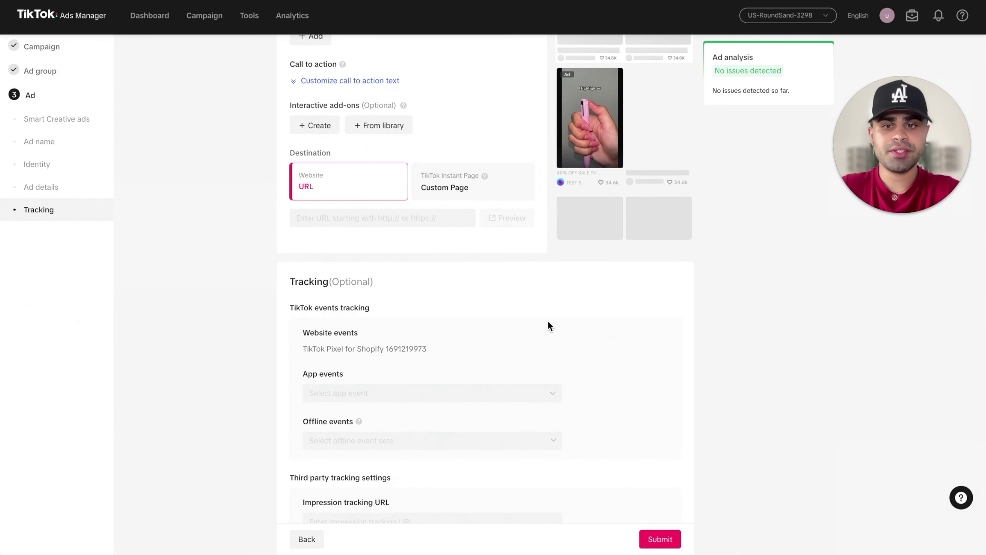
- Set the ad's destination URL to google.com and keep call-to-action text dynamic
left_click(390, 218)
type("google.com")
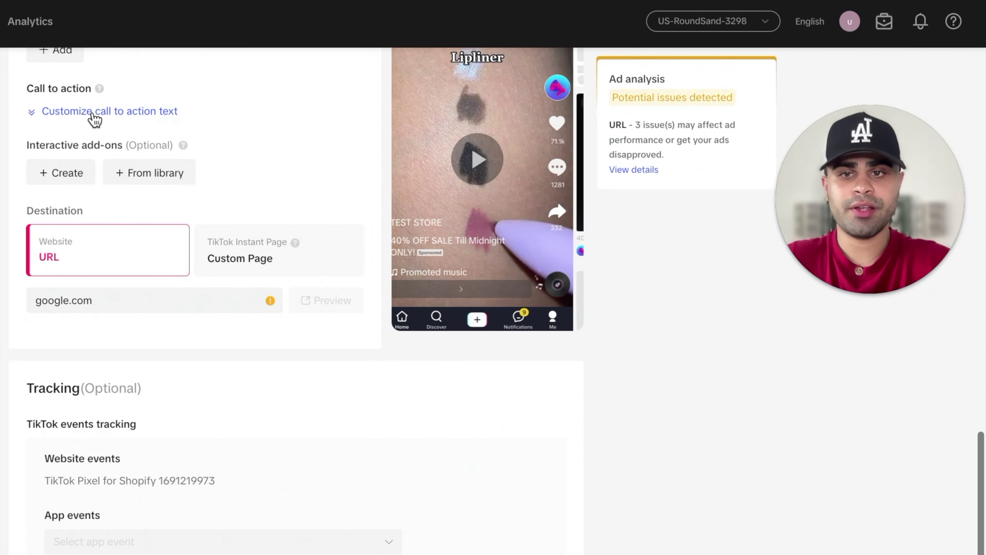
left_click(339, 80)
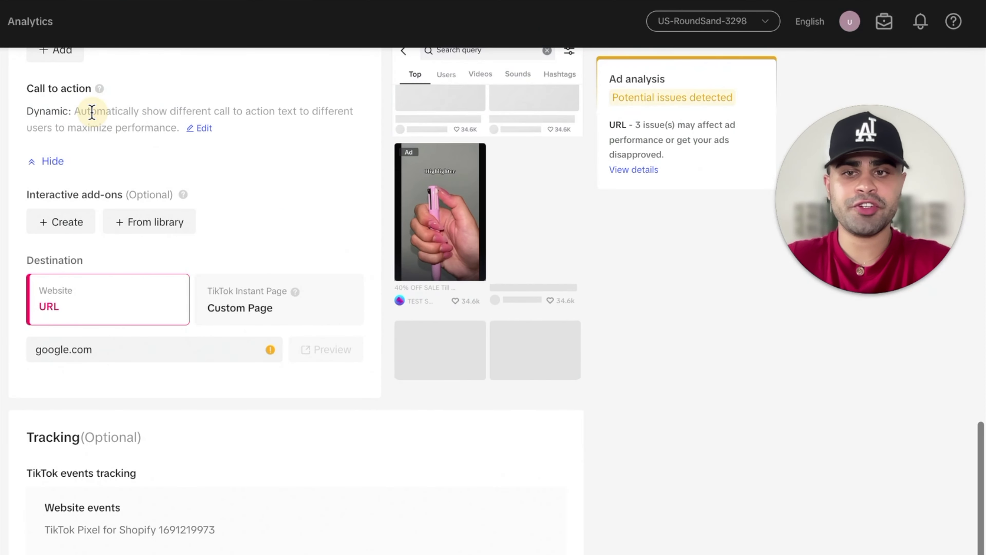
left_click(421, 95)
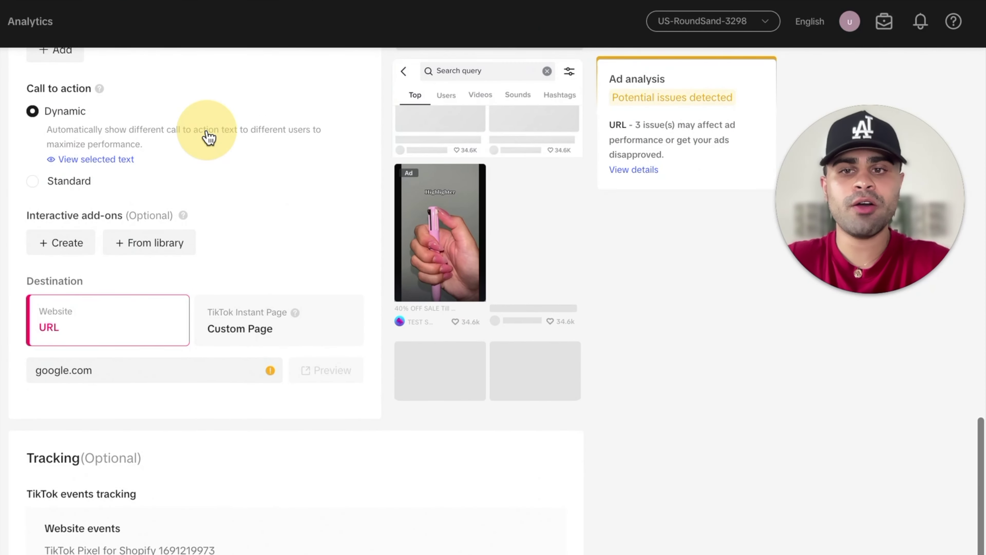
left_click(107, 160)
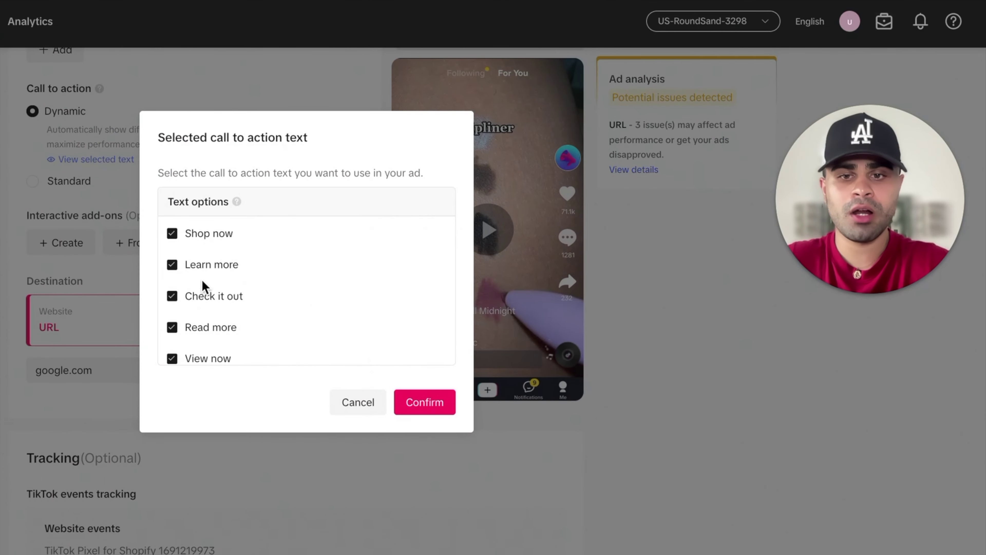
- Remove the Check it out, Read more, View now, Order quickly and Order place now CTA texts
left_click(172, 296)
left_click(172, 328)
scroll(172, 330, "down", 1)
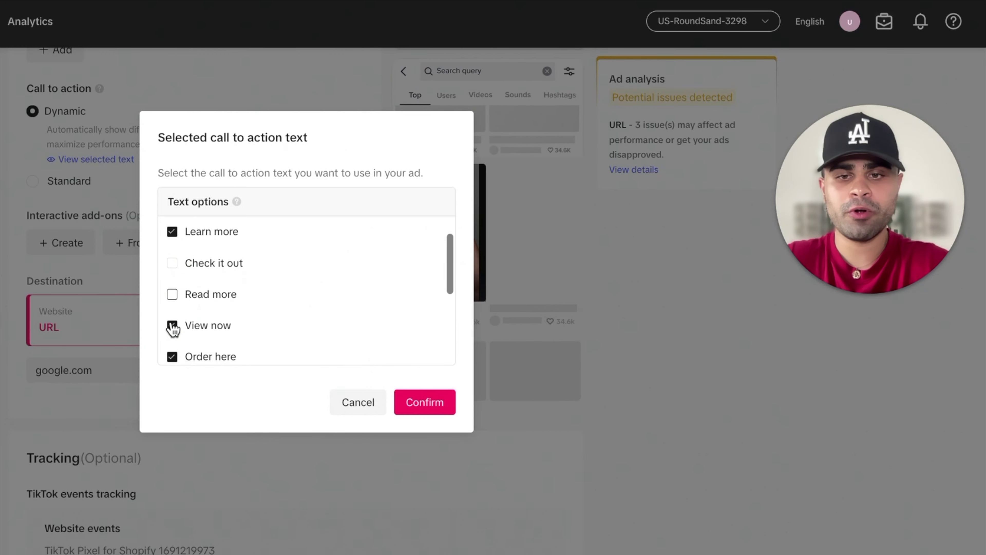
left_click(172, 328)
scroll(172, 330, "down", 2)
scroll(216, 328, "down", 2)
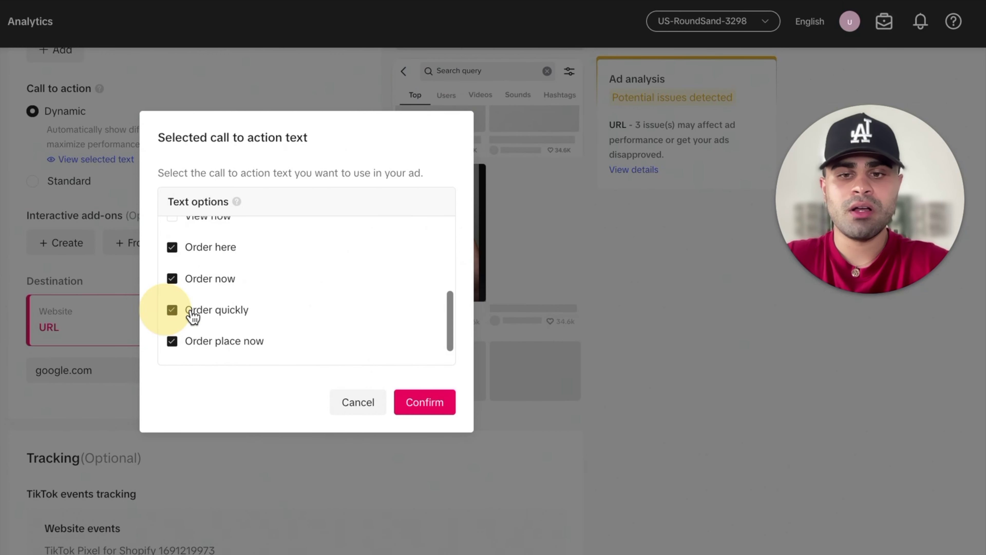
left_click(172, 309)
left_click(172, 340)
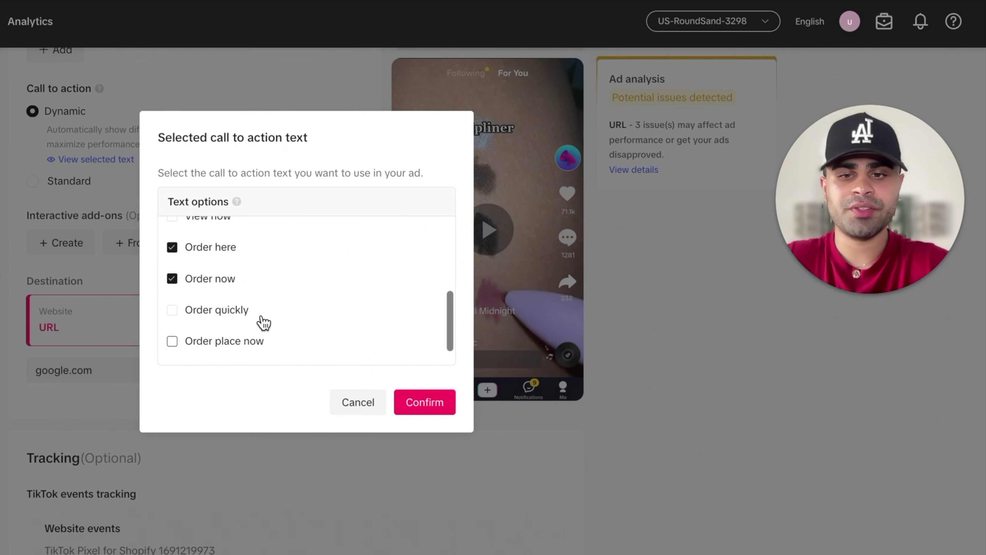
- Submit the finished ads and confirm the submission
scroll(261, 322, "down", 1)
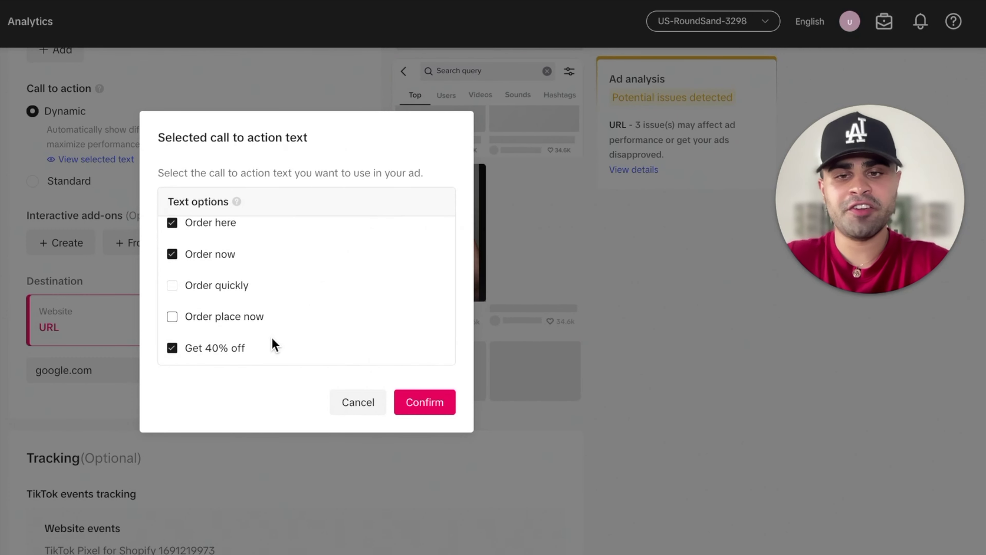
scroll(275, 344, "up", 1)
scroll(276, 342, "up", 1)
scroll(276, 342, "down", 1)
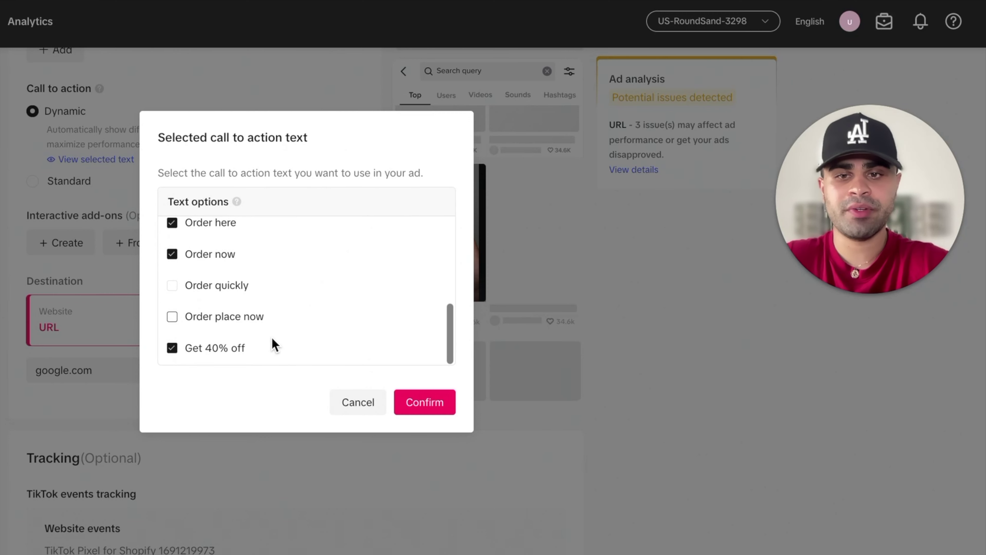
scroll(275, 342, "up", 4)
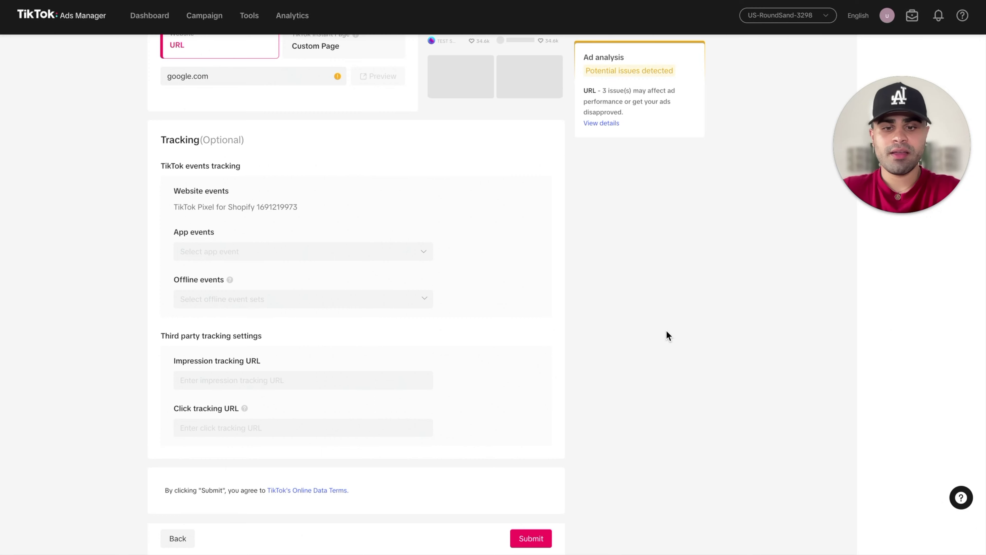
left_click(532, 543)
left_click(592, 309)
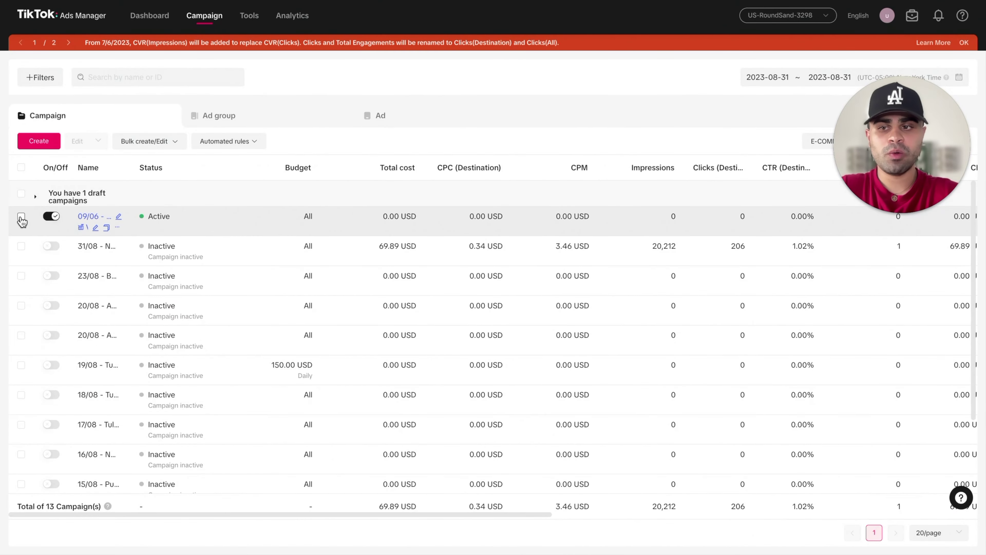
- Copy the 09/06 campaign's only ad group four times into the existing campaign
left_click(22, 216)
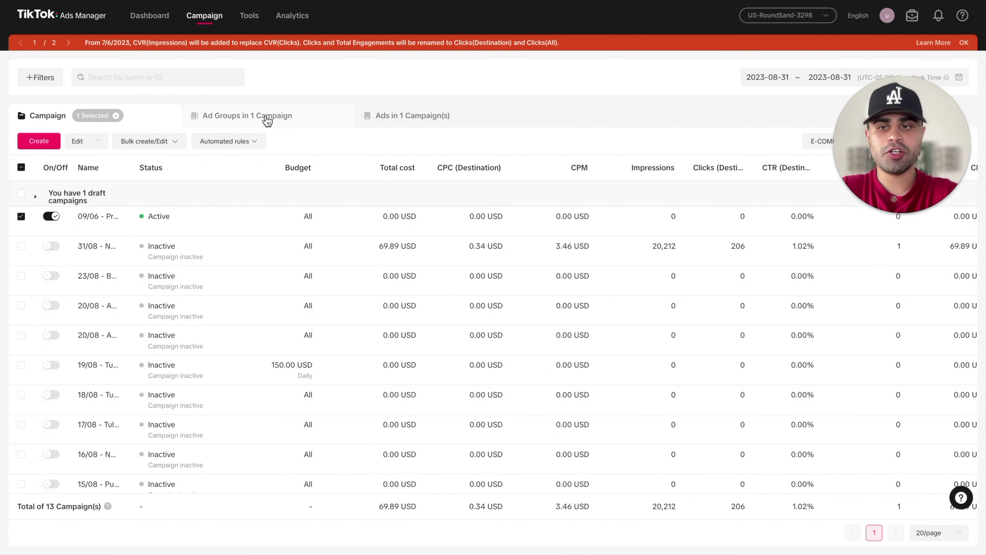
left_click(267, 121)
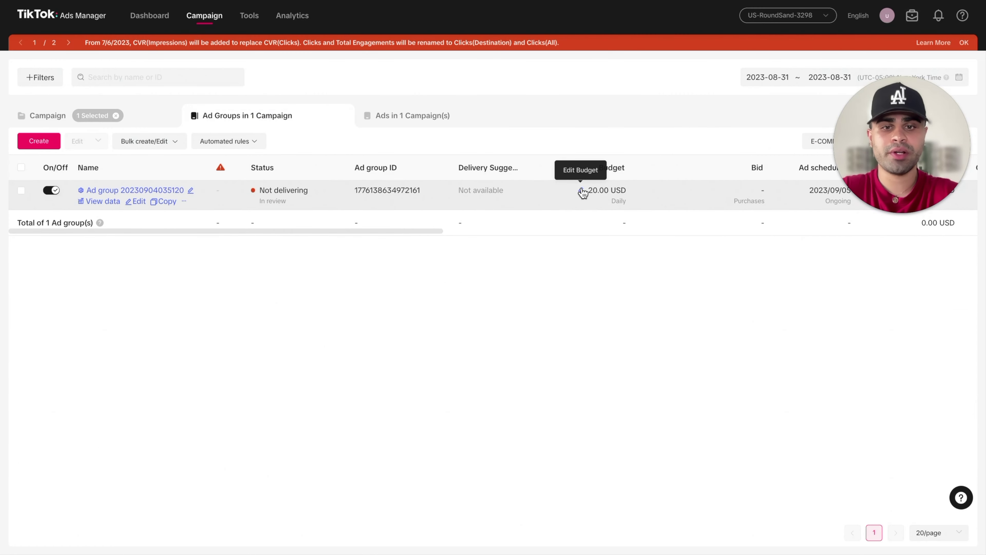
left_click(21, 190)
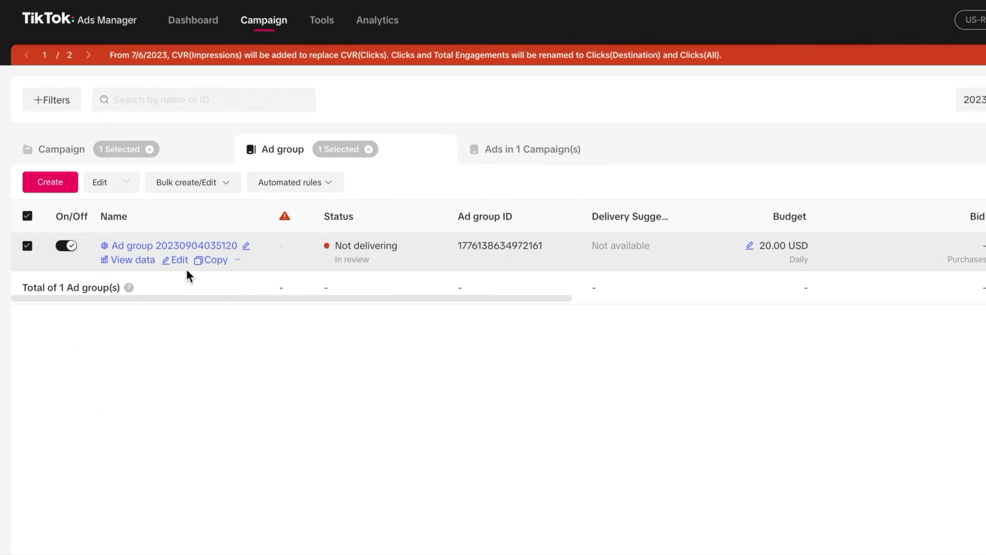
left_click(168, 203)
left_click(516, 316)
left_click(516, 316)
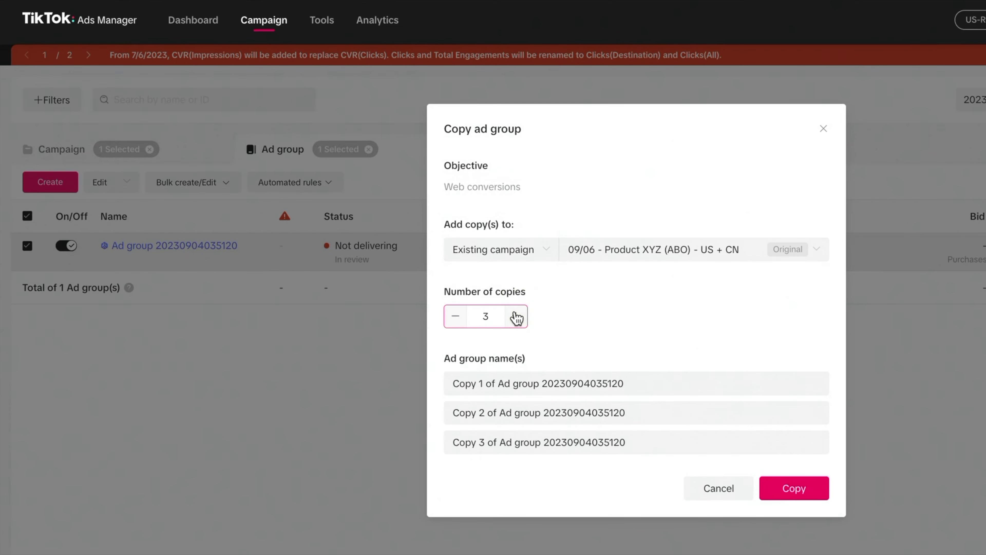
left_click(515, 316)
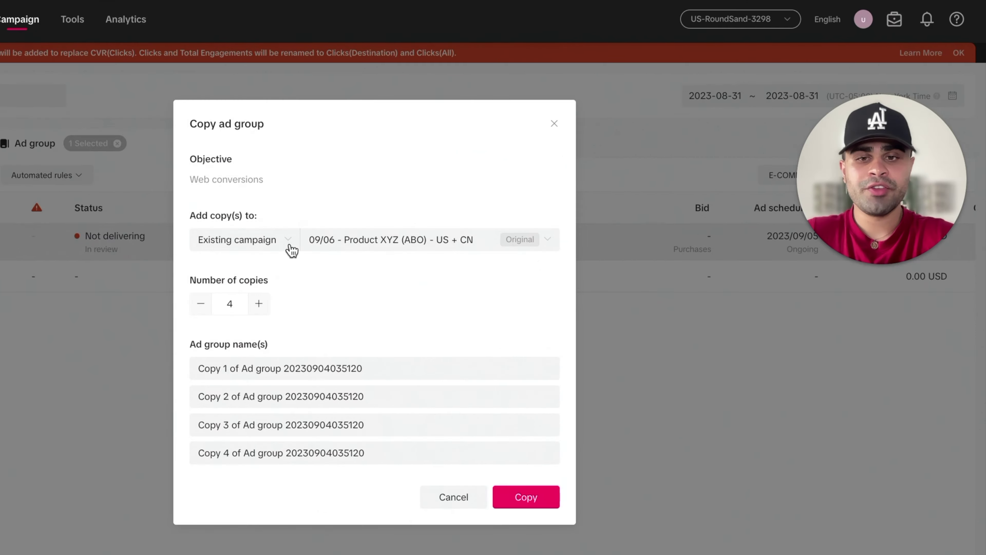
left_click(419, 196)
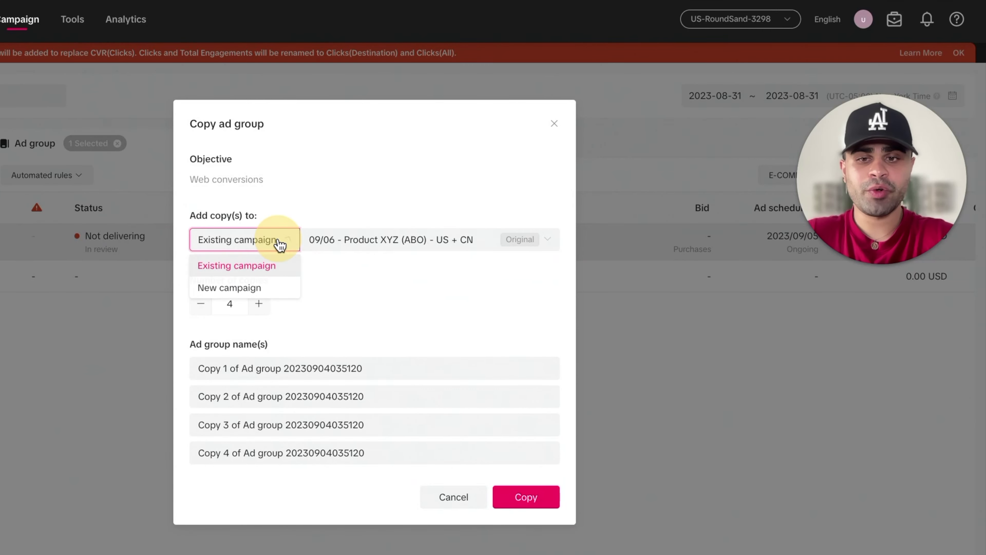
left_click(406, 212)
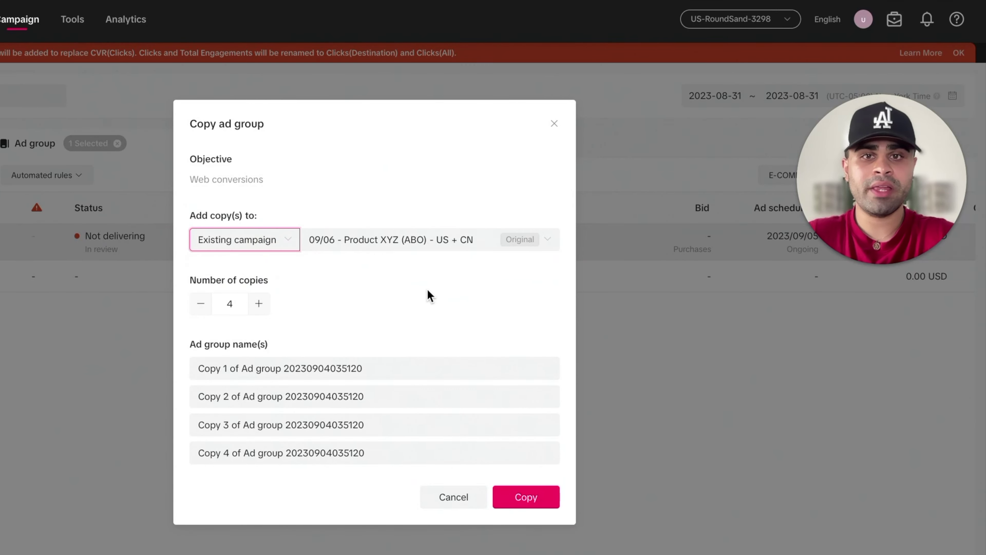
left_click(526, 497)
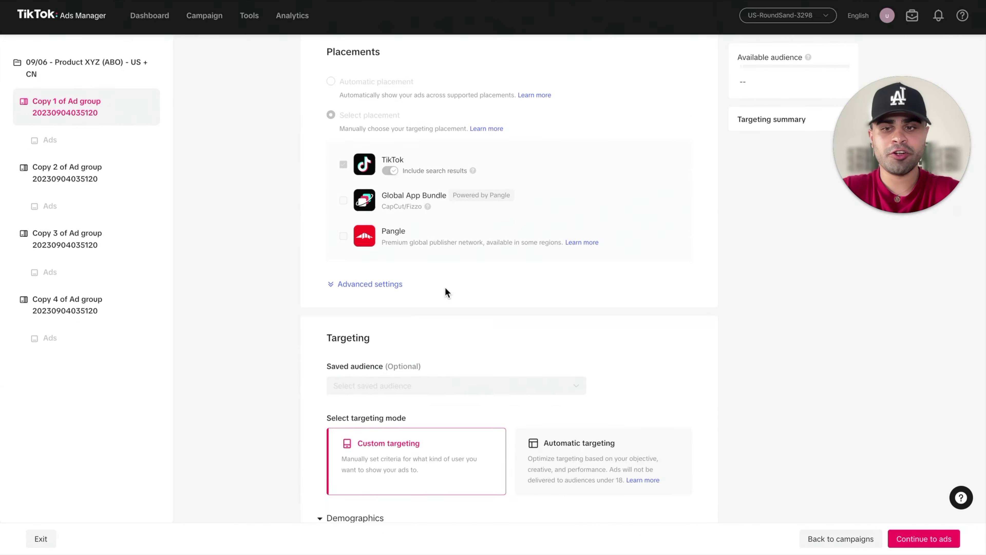
- Set Copy 1's start to 2023-09-05 at 12:00
scroll(444, 291, "down", 6)
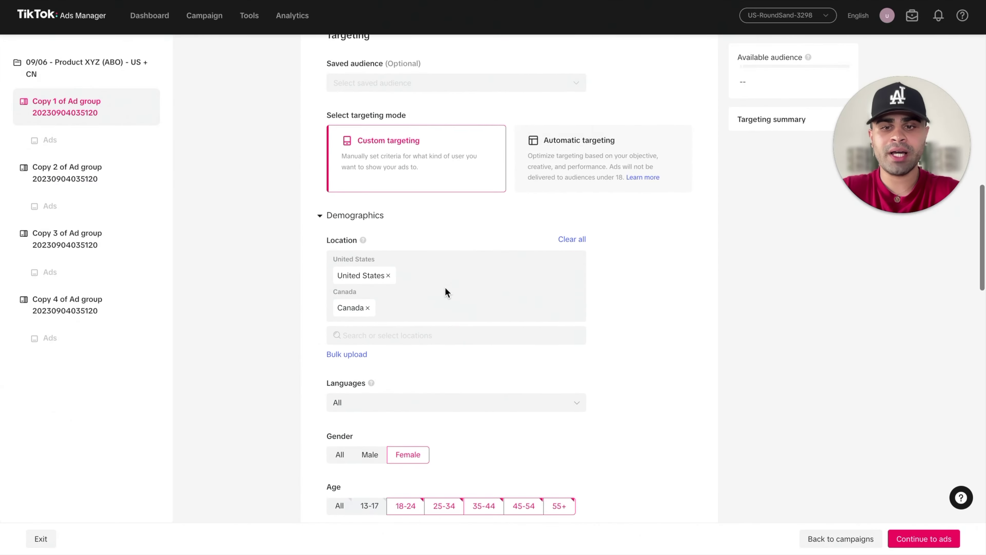
scroll(445, 289, "down", 20)
left_click(380, 253)
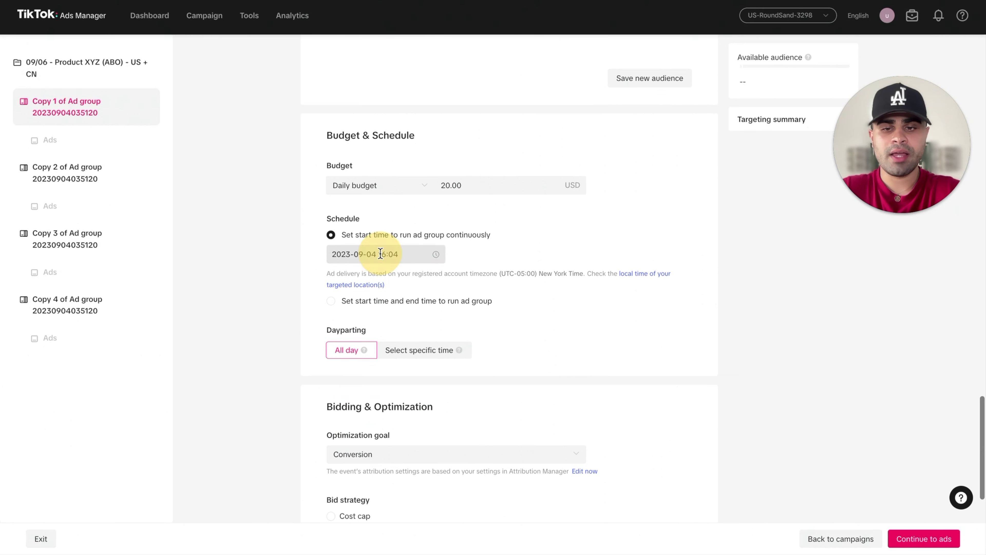
left_click(384, 357)
left_click(415, 278)
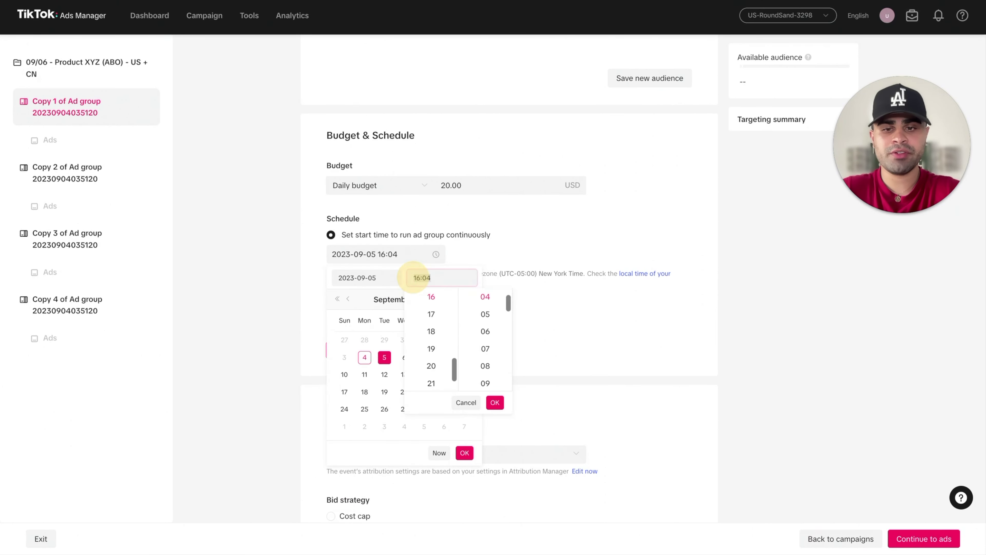
type("12:00")
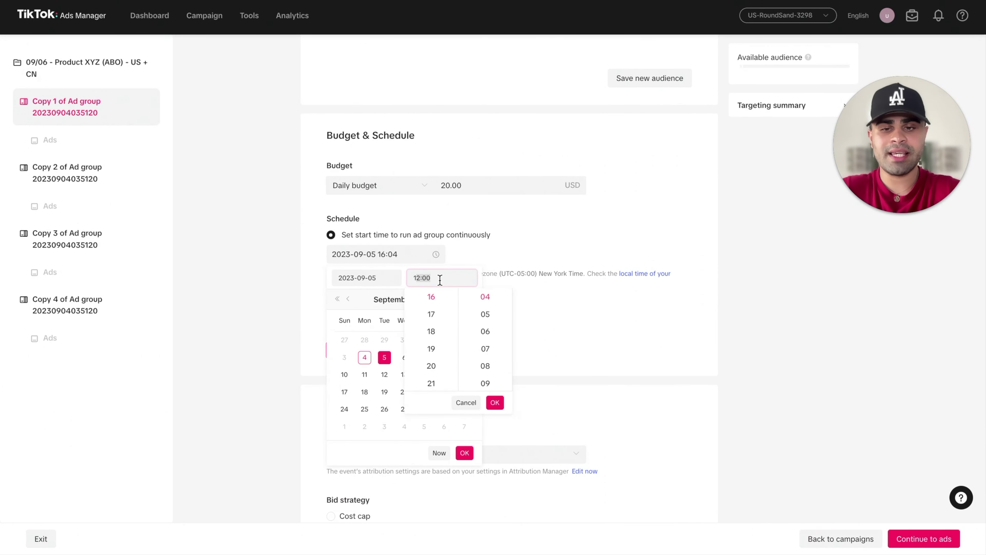
left_click_drag(438, 278, 417, 278)
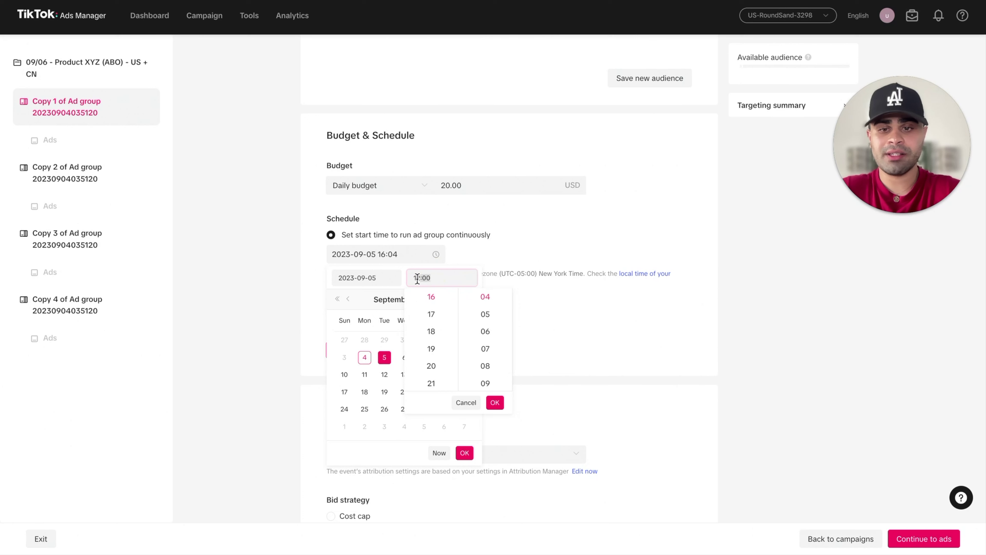
left_click(464, 452)
- Set Copy 2's start to 2023-09-05 at 12:00
left_click(130, 182)
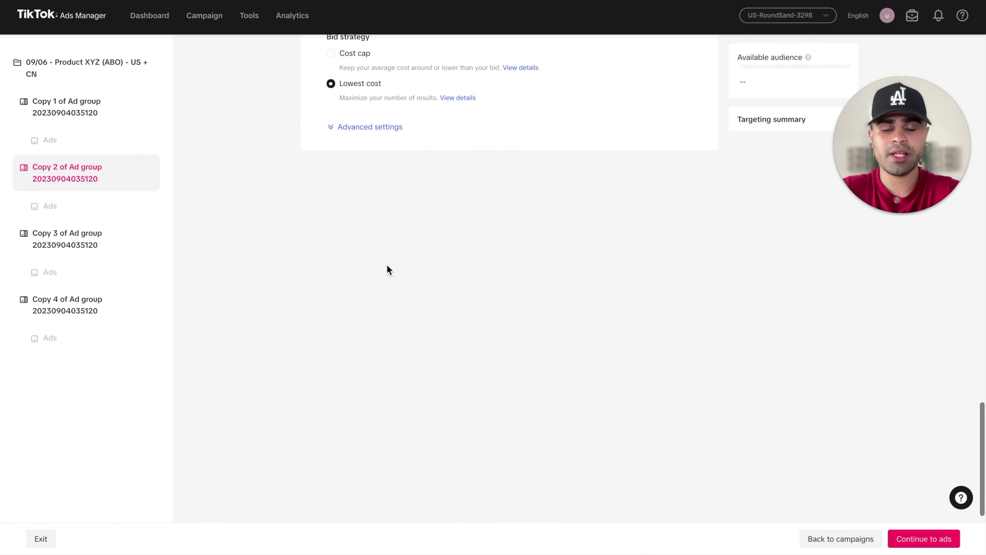
scroll(388, 270, "up", 8)
left_click(387, 157)
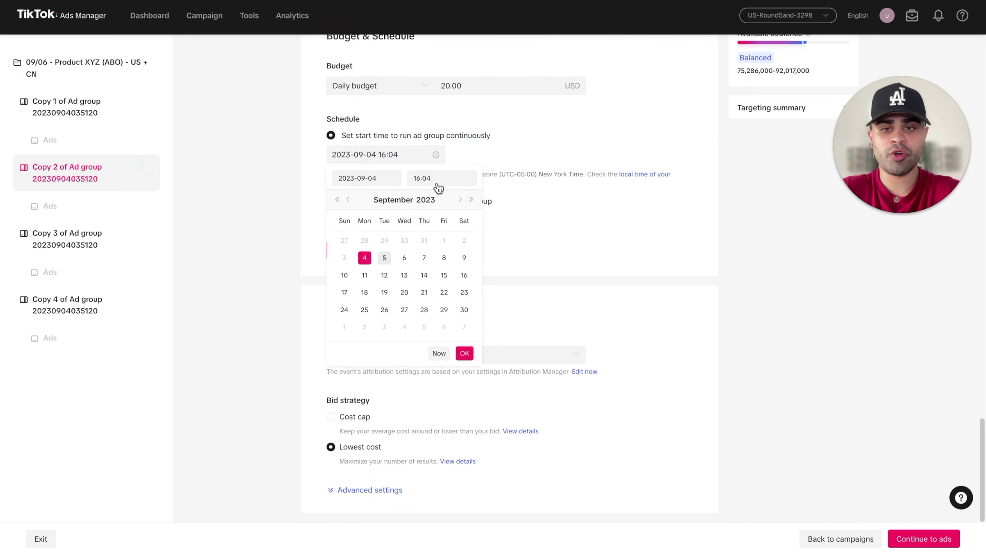
left_click(427, 180)
type("12:00")
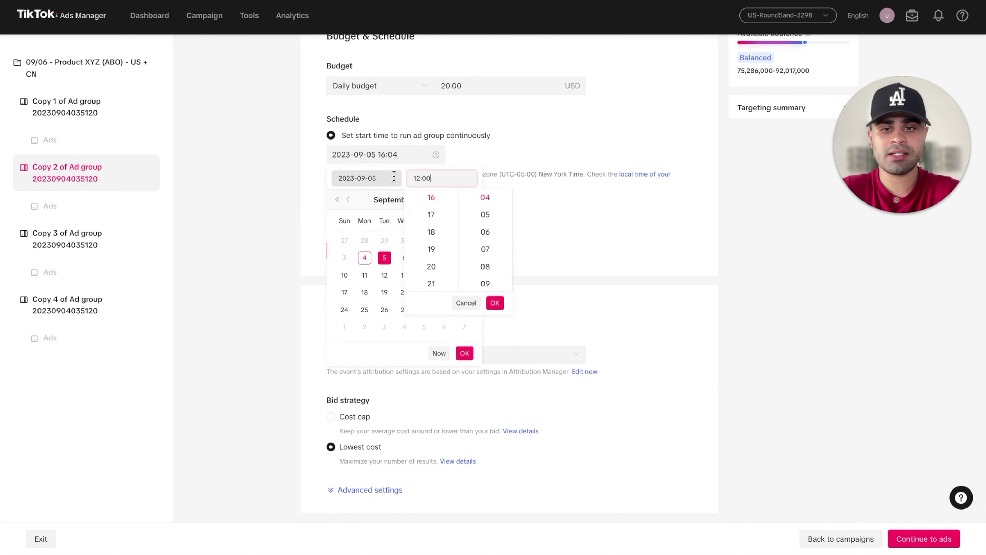
left_click(465, 353)
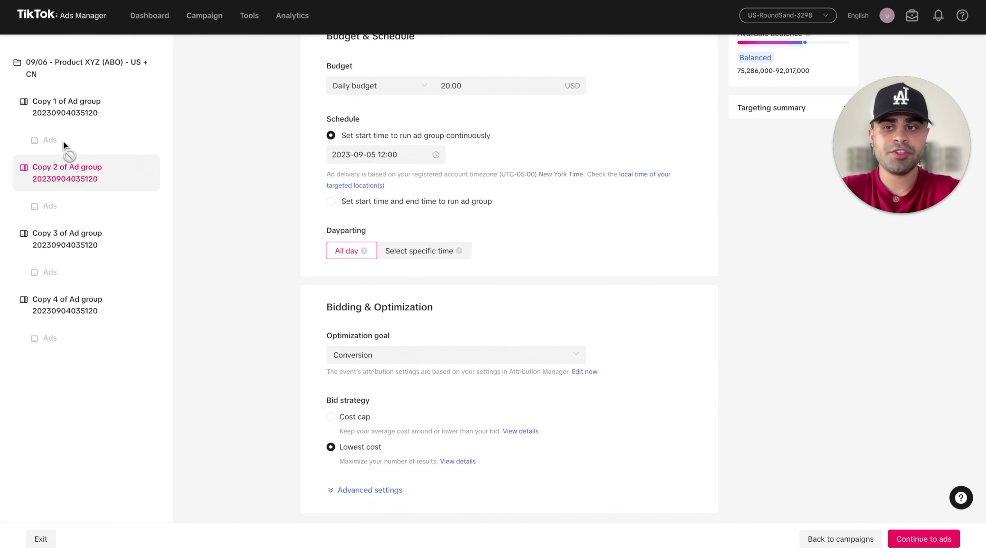
- Set Copy 3's start date to September 5 at 12:00
left_click(106, 253)
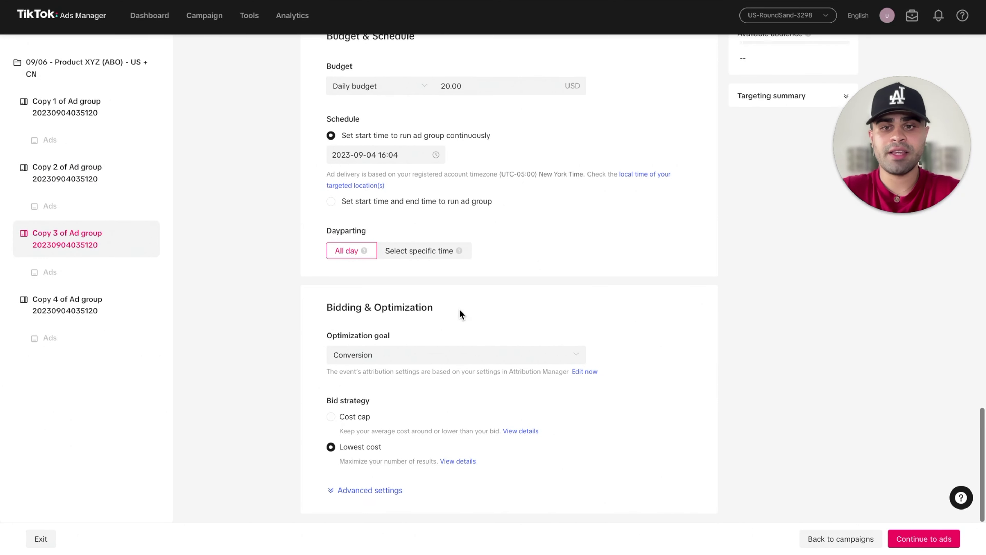
left_click(394, 156)
left_click(384, 264)
left_click(440, 173)
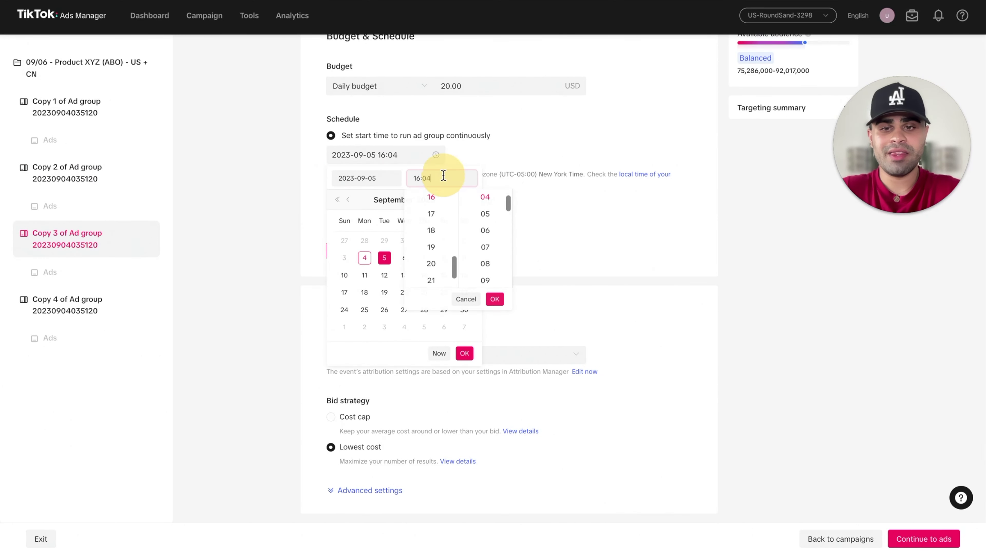
left_click(465, 353)
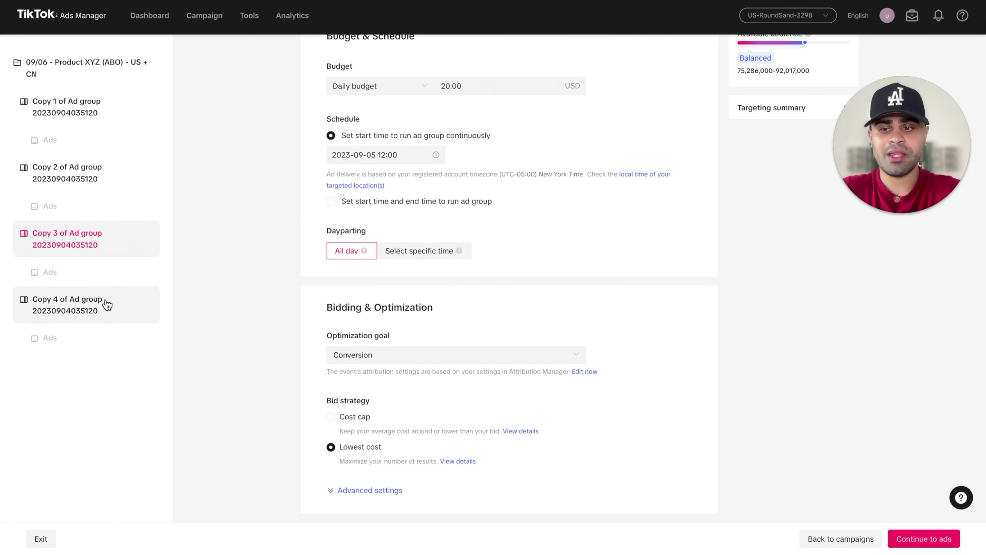
left_click(103, 301)
left_click(388, 159)
left_click(385, 262)
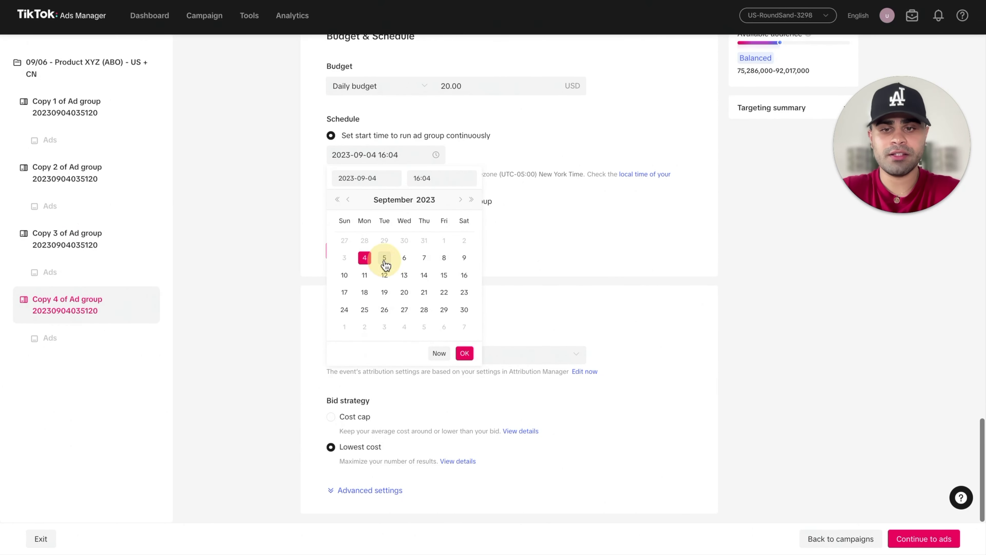
left_click(442, 178)
type("12:00")
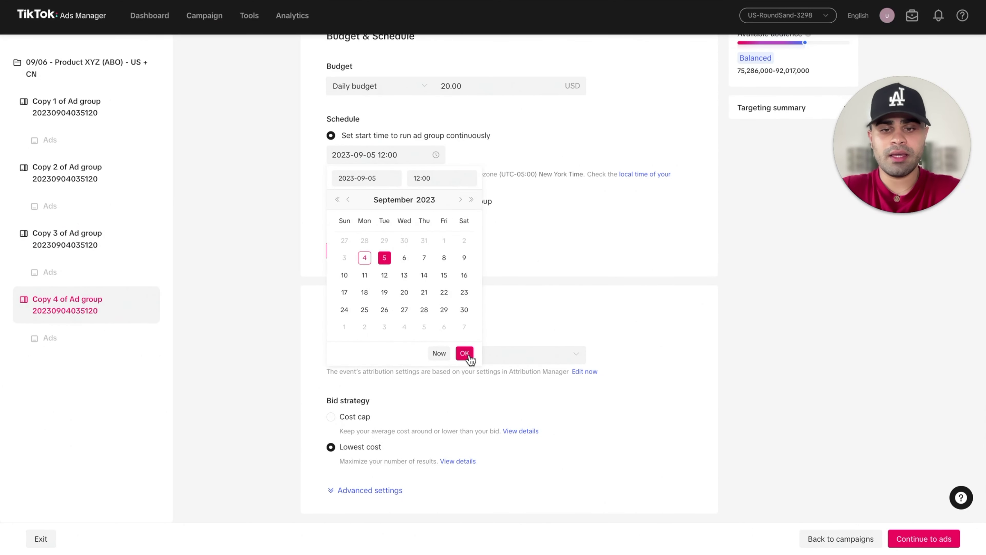
left_click(464, 353)
left_click(901, 533)
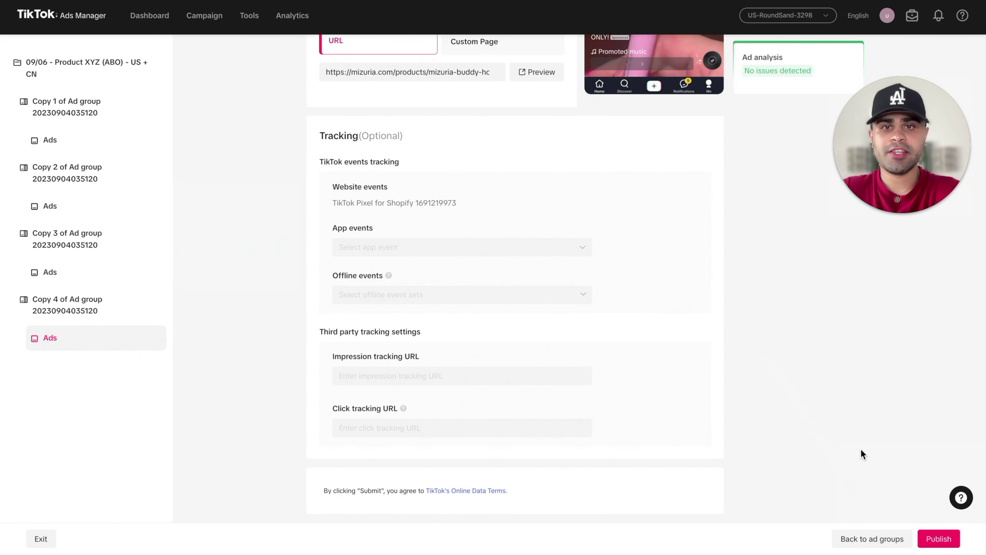
left_click(943, 543)
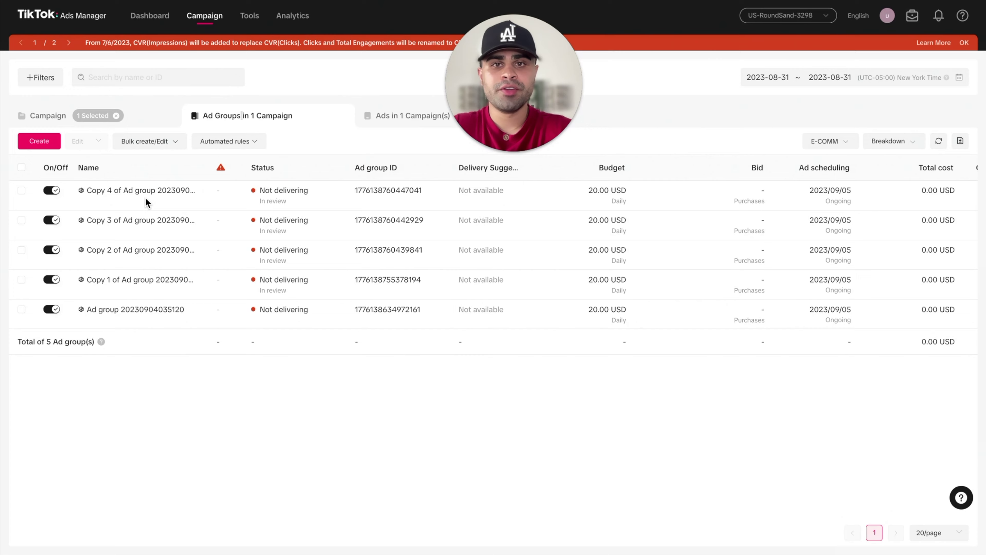
left_click(22, 310)
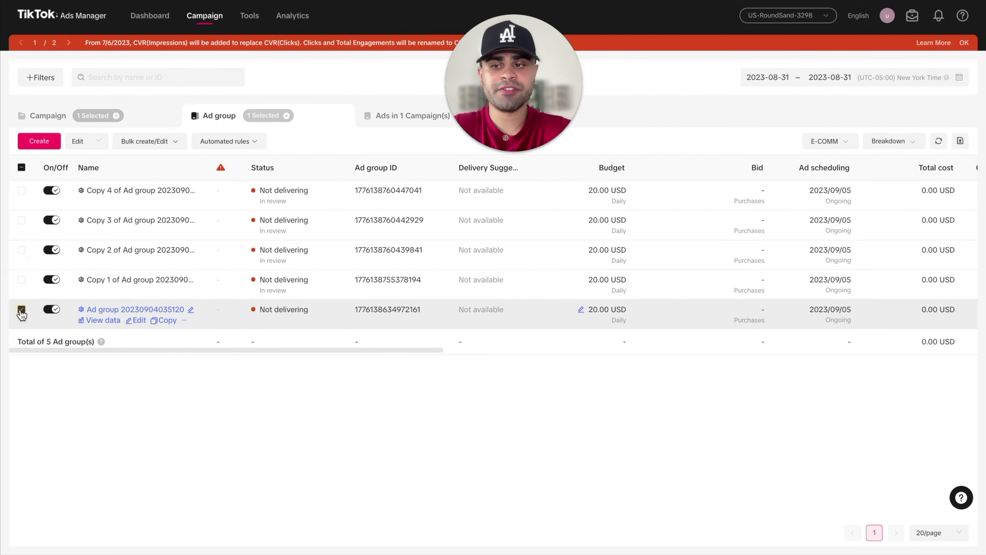
left_click(391, 123)
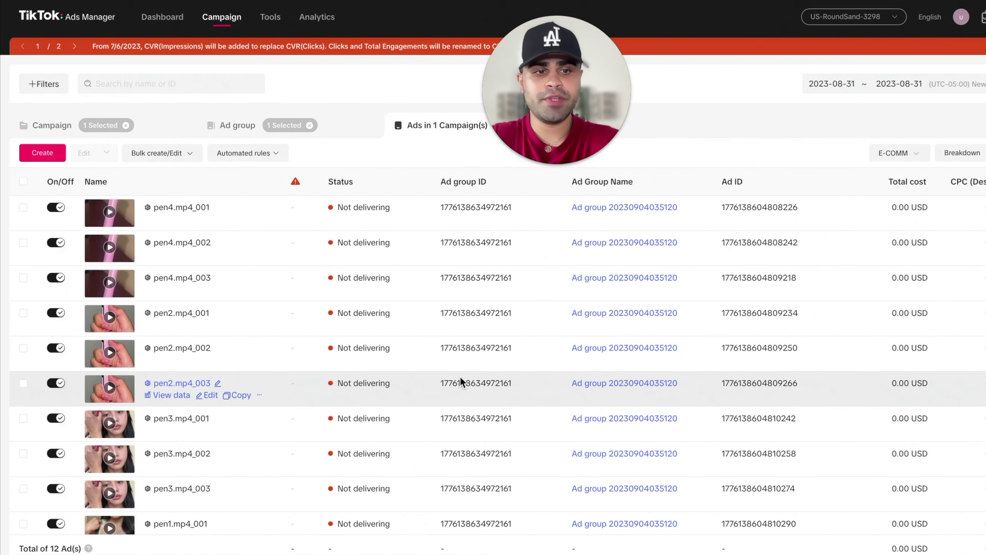
left_click(24, 182)
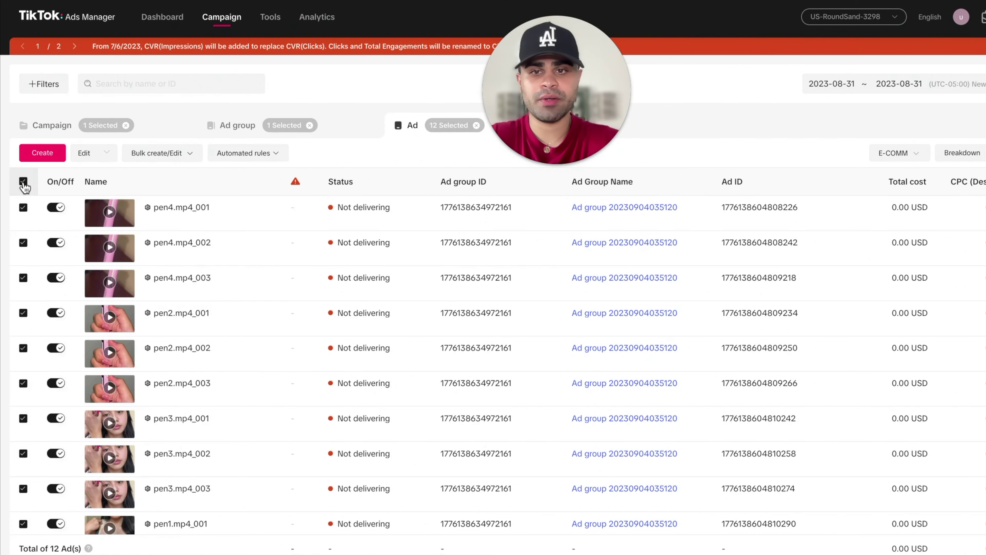
left_click(283, 130)
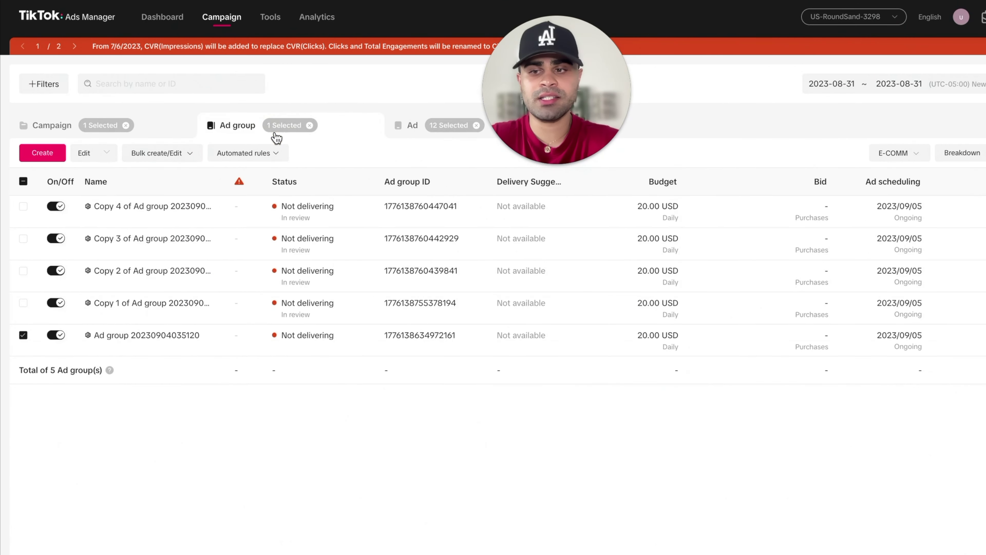
- Verify the Copy 1 ad group contains 12 ads
left_click(23, 335)
left_click(23, 303)
left_click(417, 132)
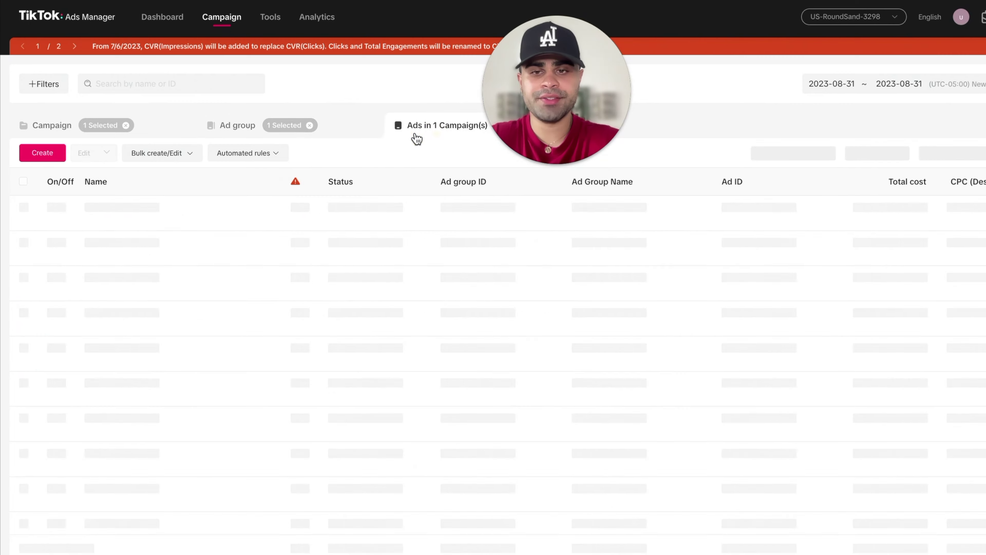
left_click(23, 181)
left_click(239, 132)
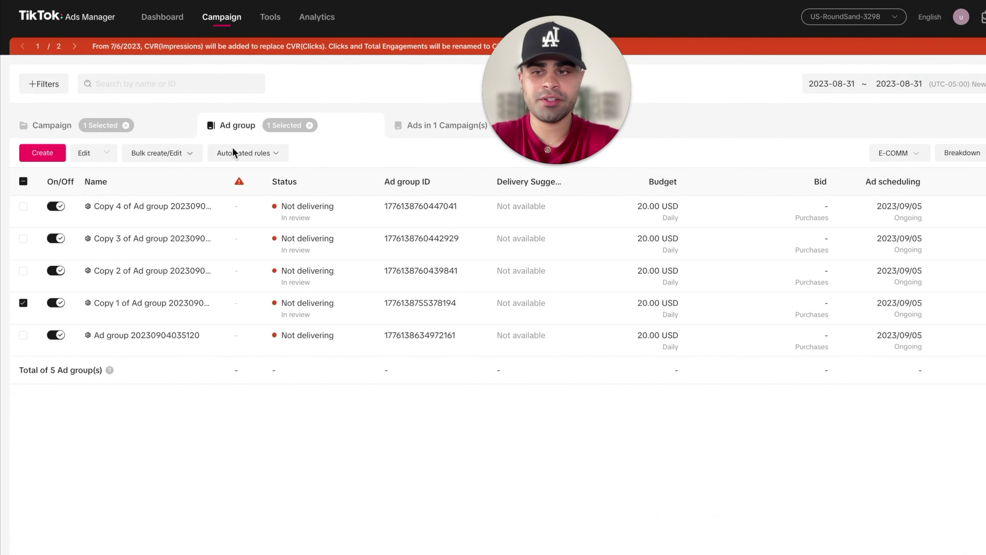
- Verify the Copy 2 ad group contains 12 ads
left_click(23, 302)
left_click(24, 271)
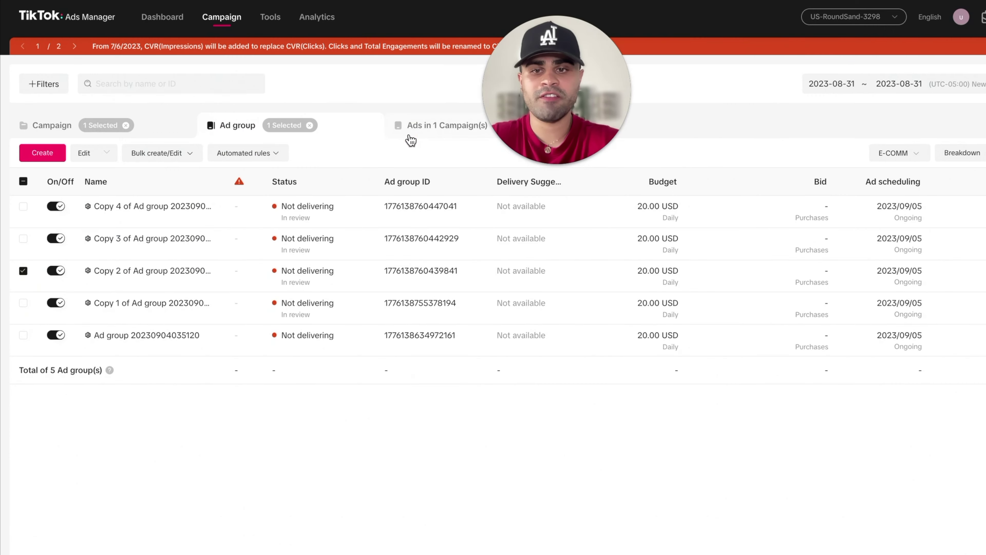
left_click(414, 134)
left_click(23, 181)
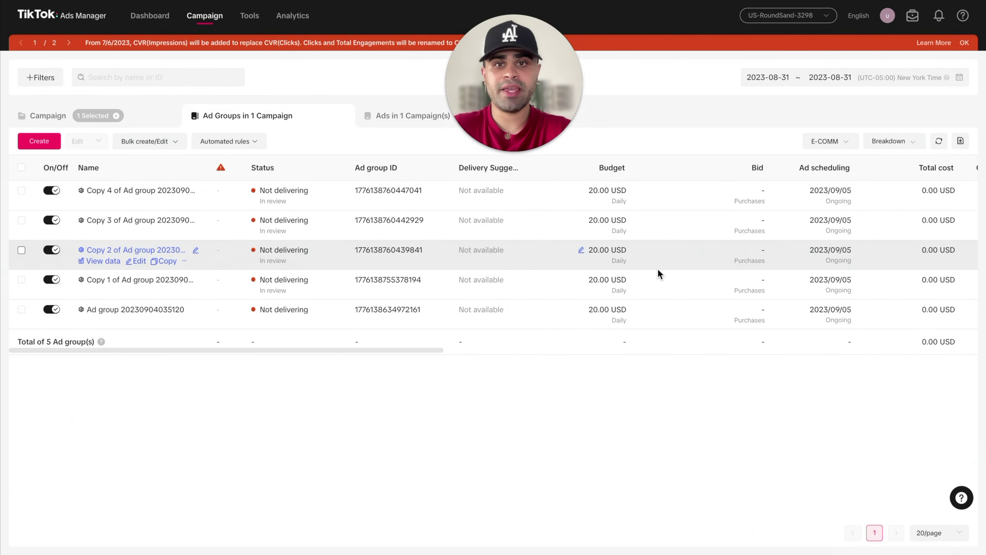
- Scroll the five-ad-group table across the CPA, Result, Cost per result and Result rate columns
scroll(657, 268, "right", 10)
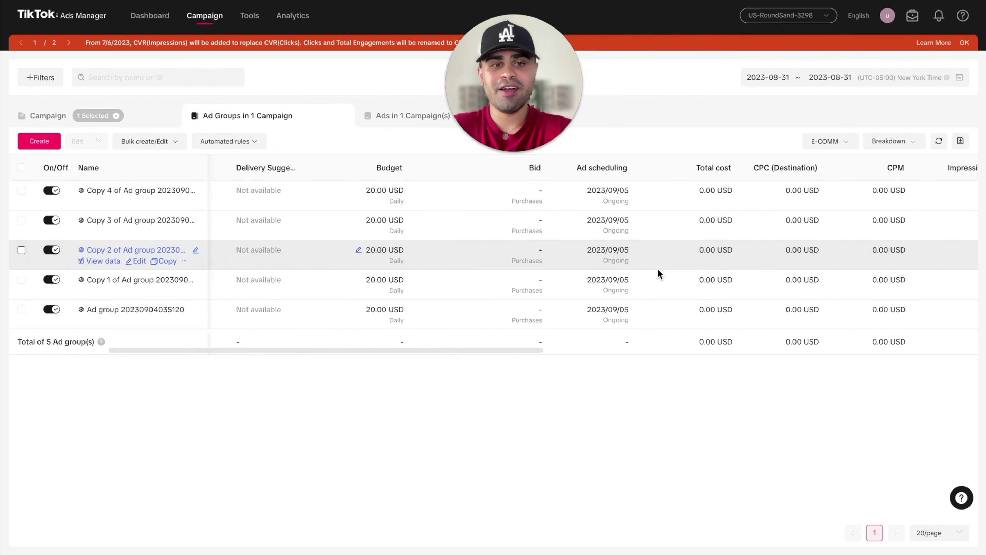
left_click(829, 141)
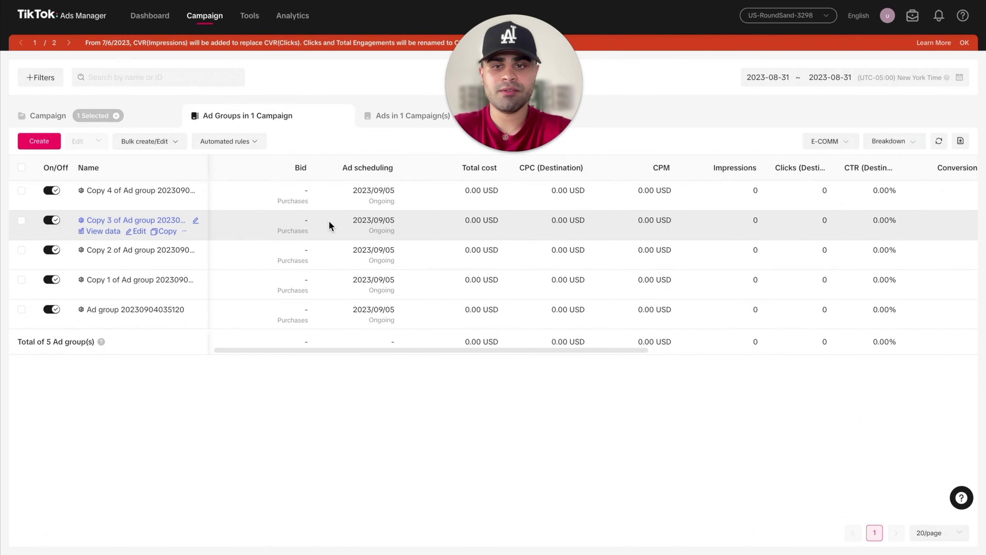
scroll(522, 192, "right", 7)
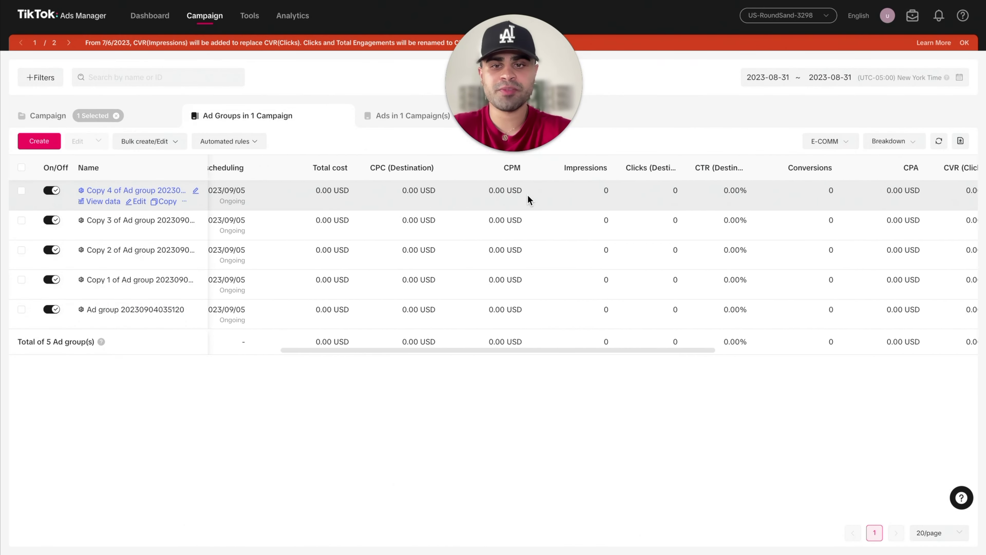
scroll(510, 198, "right", 3)
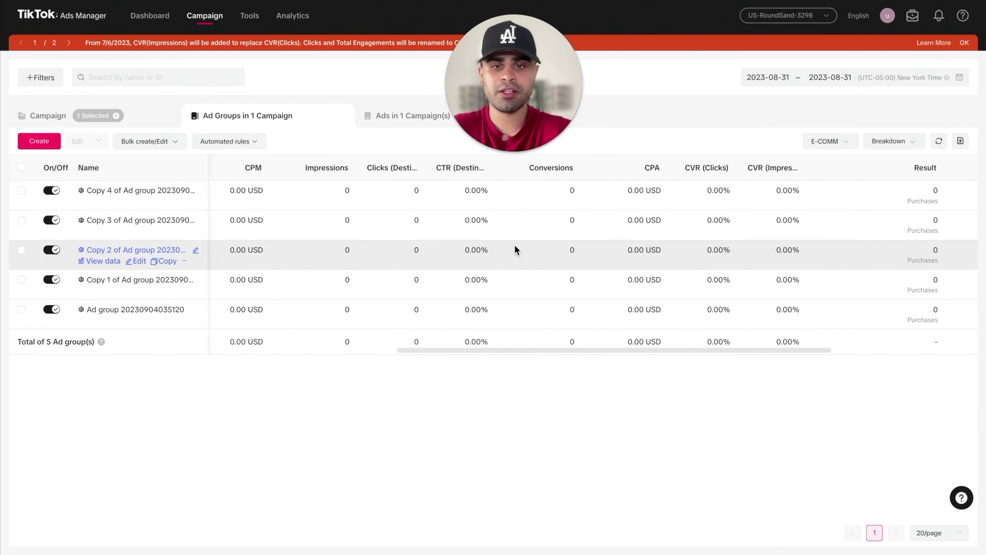
scroll(515, 244, "right", 3)
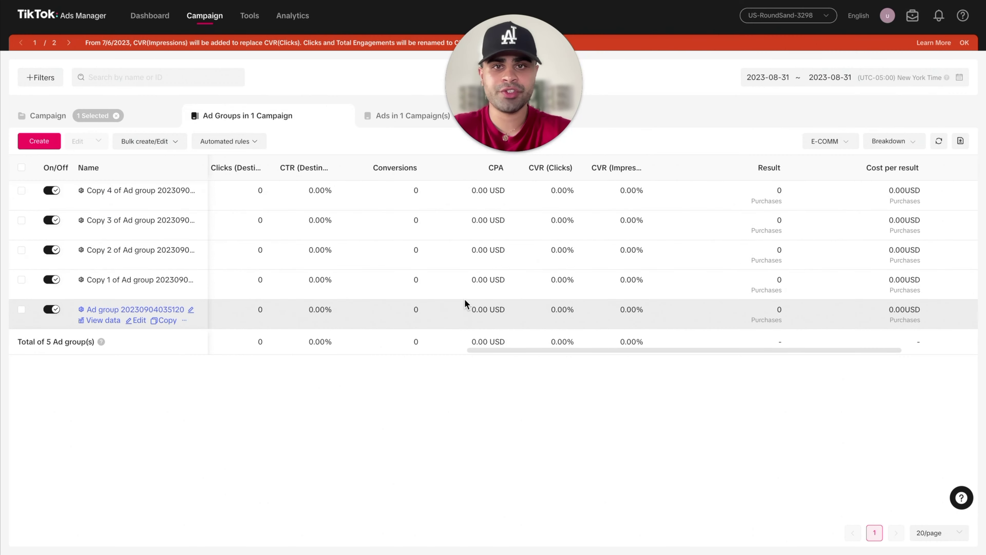
scroll(517, 254, "right", 2)
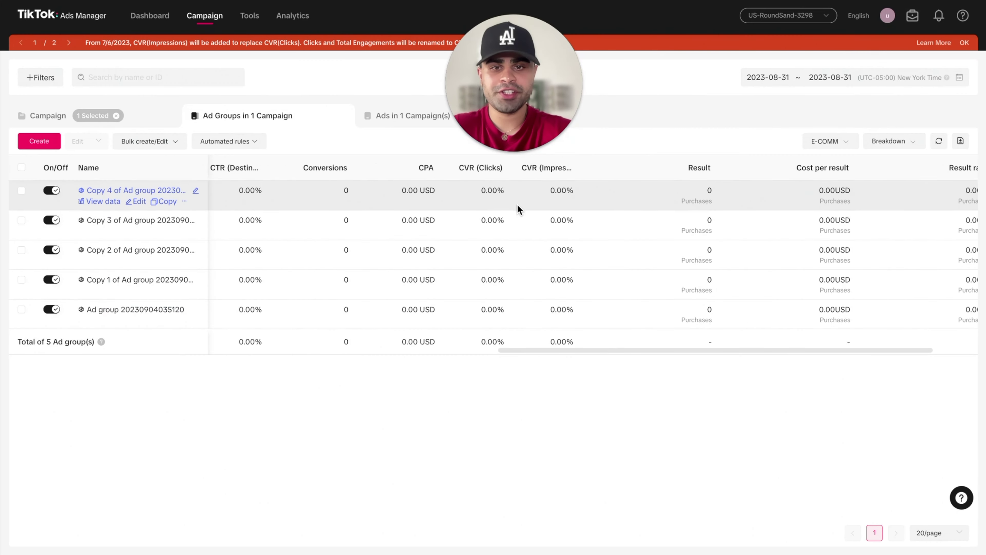
scroll(517, 206, "right", 2)
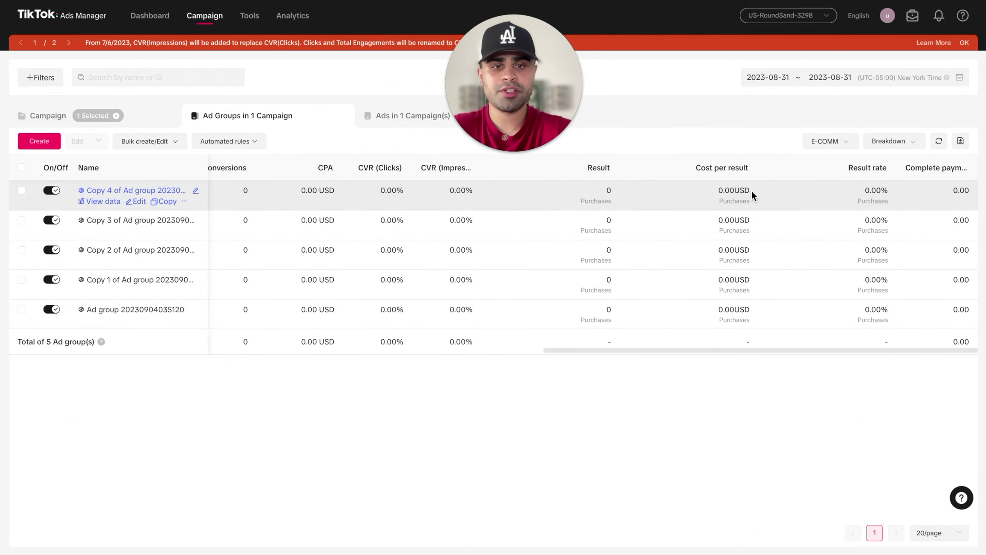
scroll(623, 264, "left", 1)
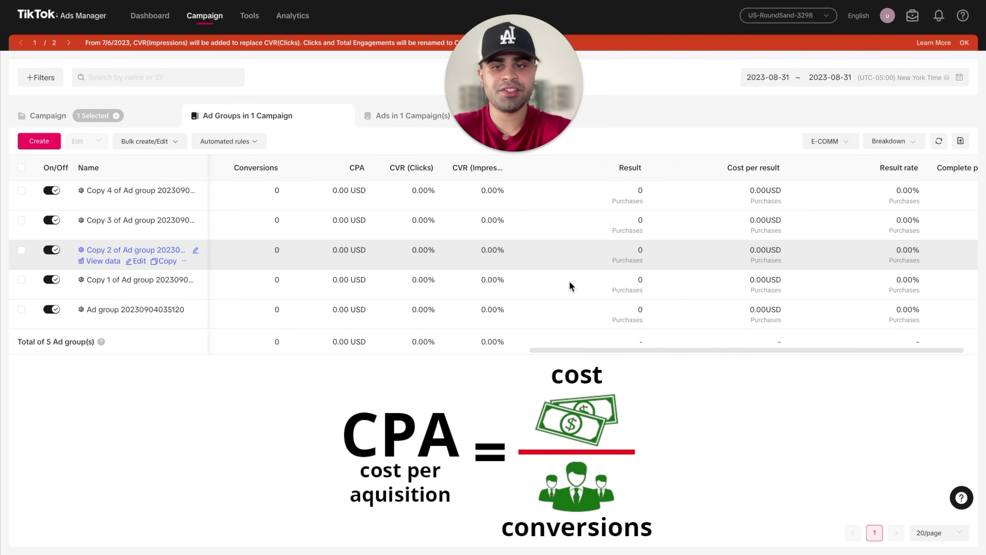
scroll(621, 257, "right", 1)
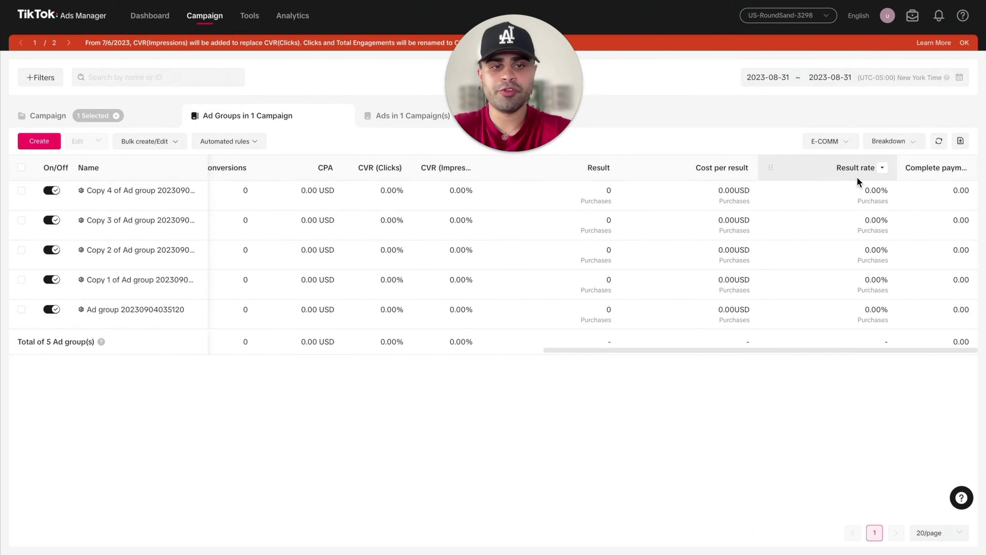
mouse_move(934, 175)
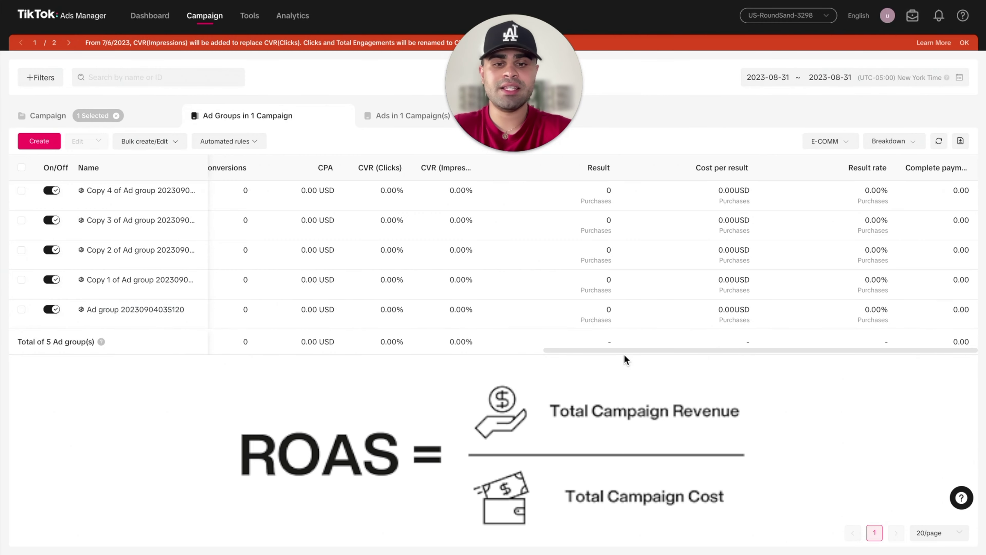
left_click(543, 356)
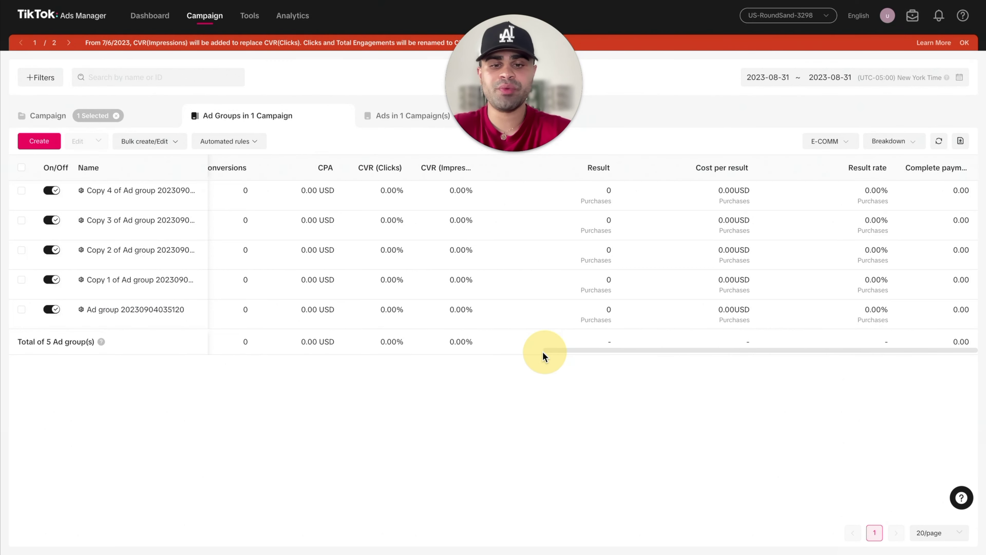
left_click_drag(564, 353, 473, 351)
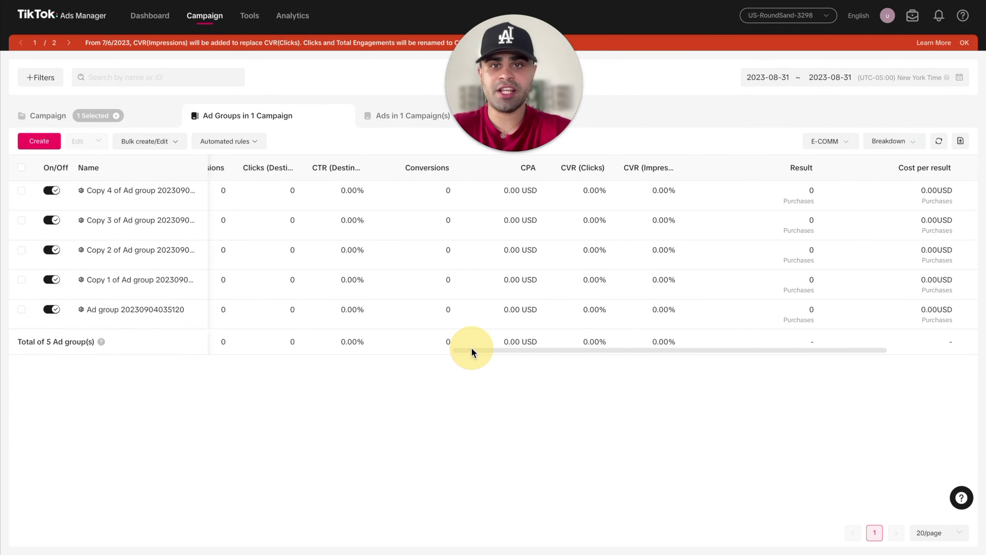